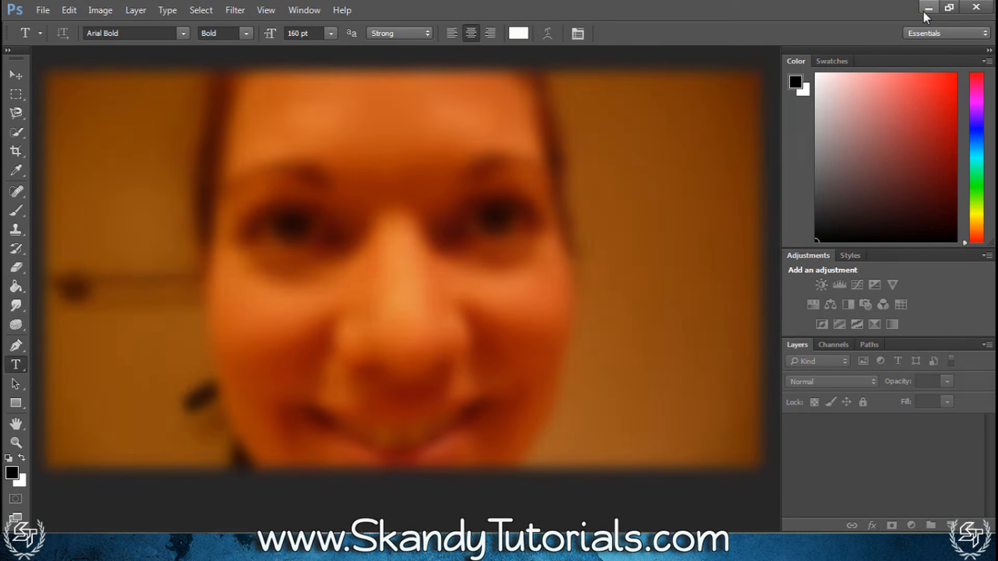
Open the desktop photo face-6-21-12-007.jpg in Photoshop and duplicate its background layer twice
left_click(925, 8)
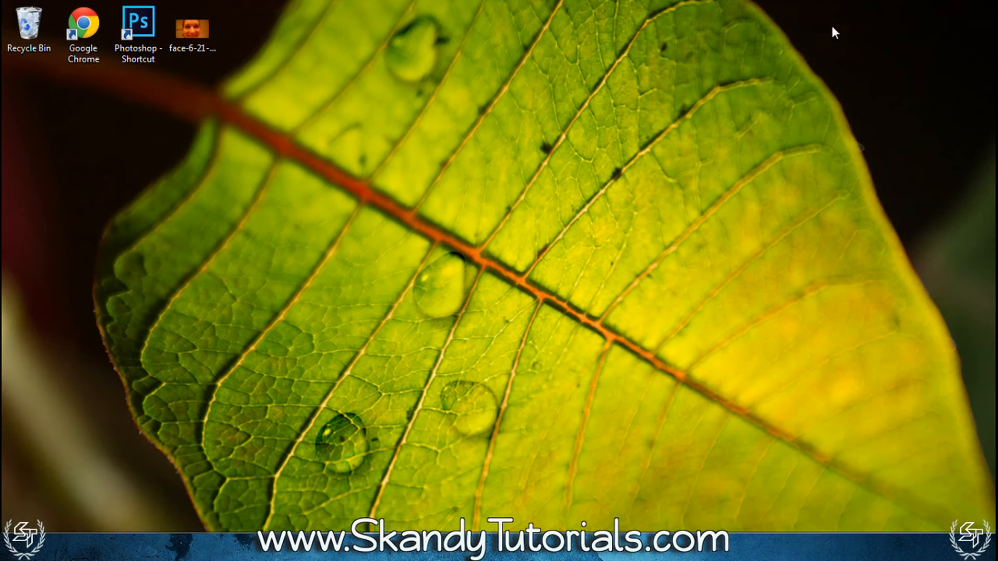
left_click_drag(189, 26, 438, 253)
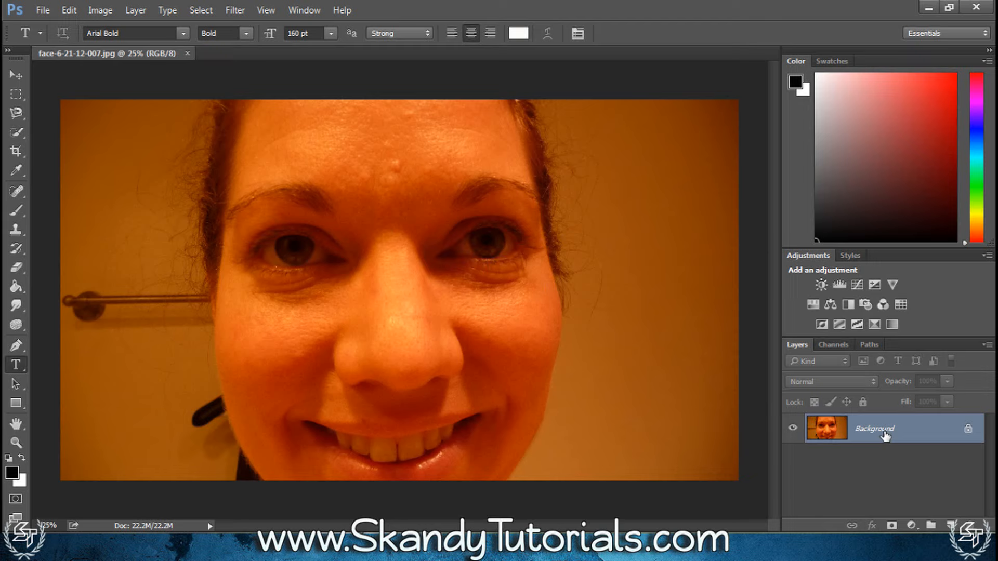
key("ctrl+j")
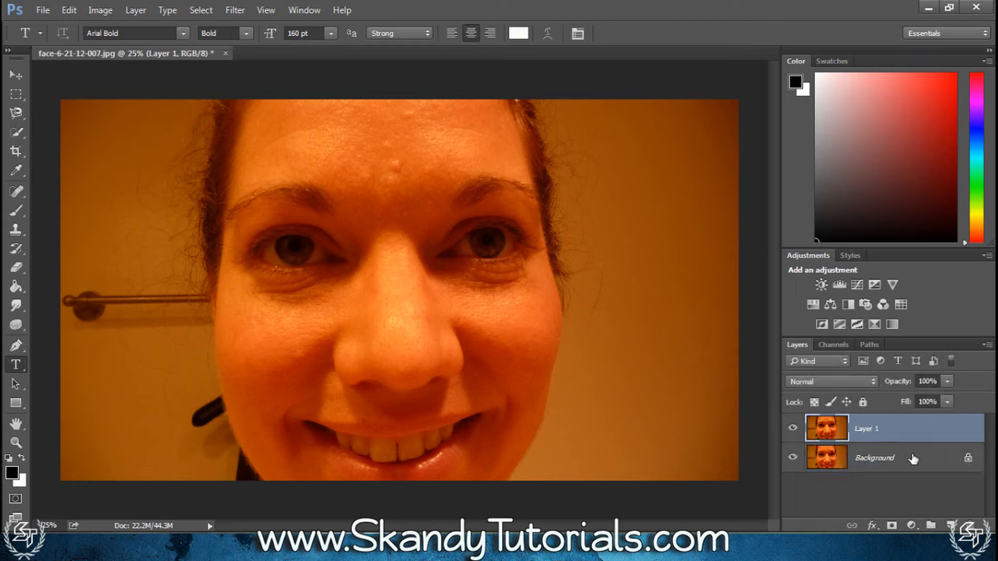
key("ctrl+j")
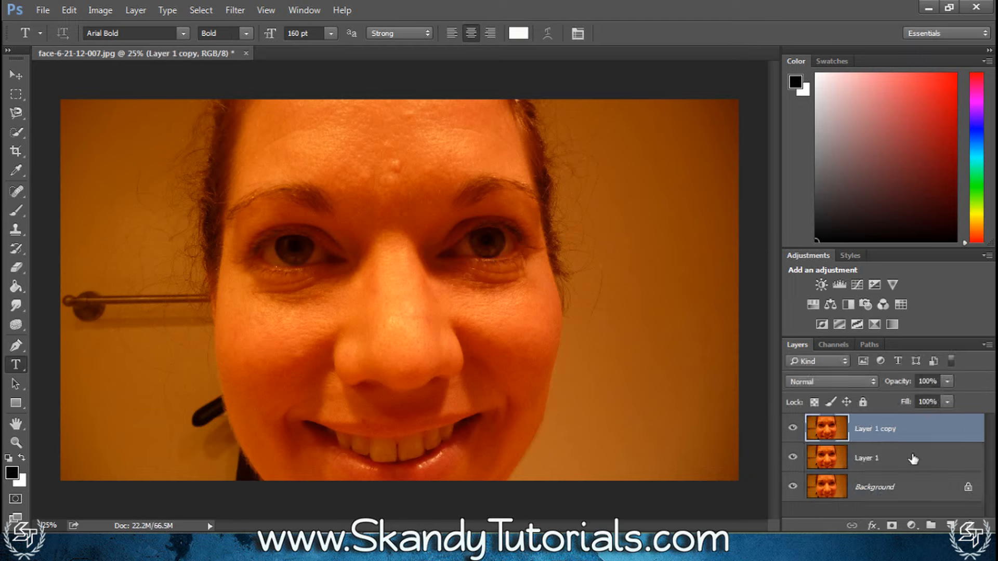
Hide Layer 1 copy and blur Layer 1 with a Gaussian Blur of 8.0 pixels radius
left_click(792, 430)
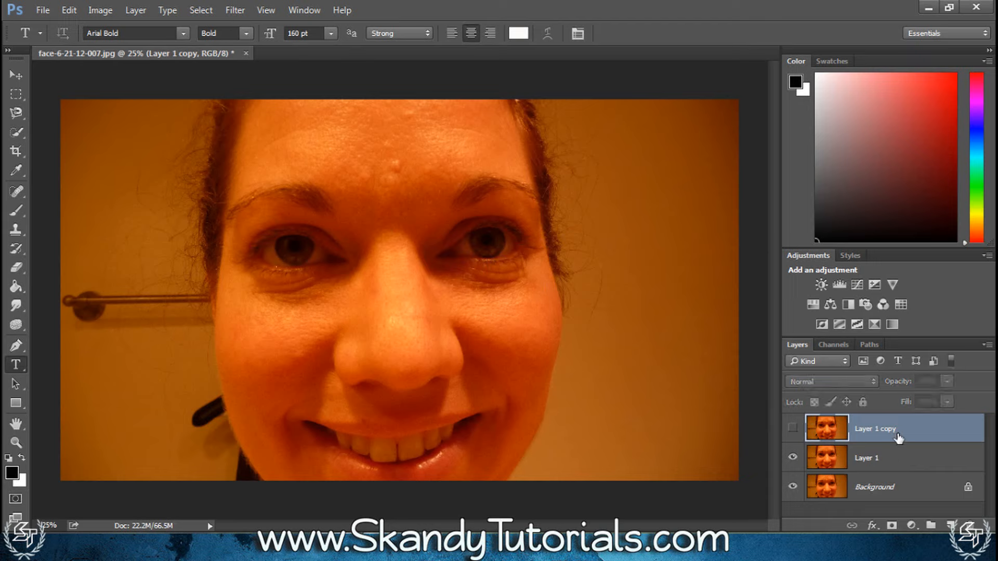
left_click(887, 465)
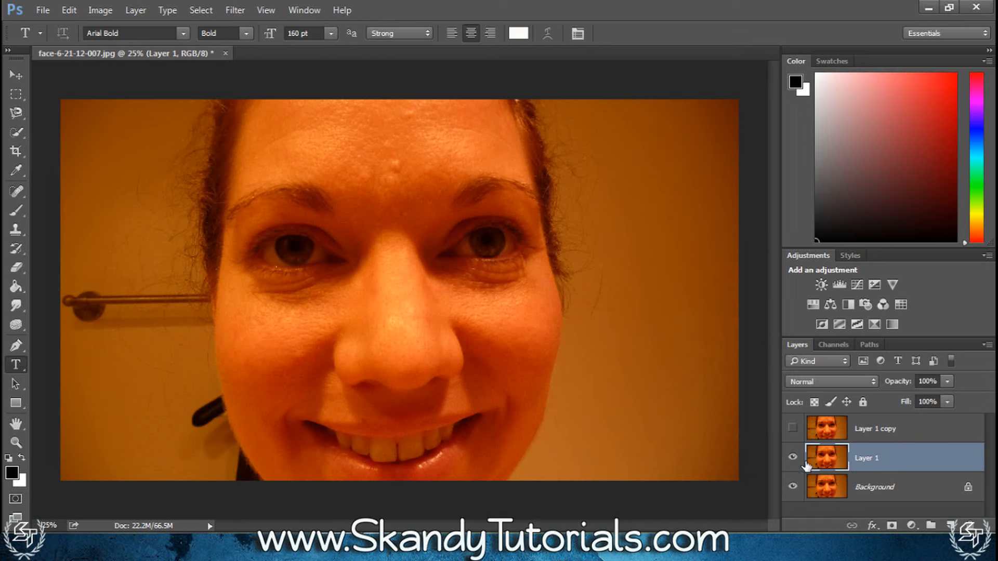
left_click(246, 13)
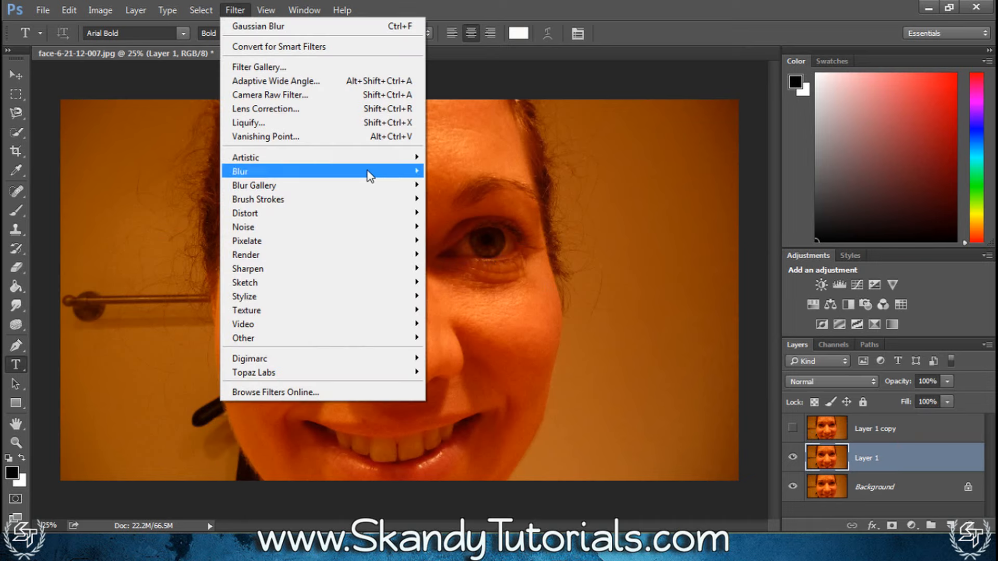
mouse_move(370, 176)
left_click(445, 225)
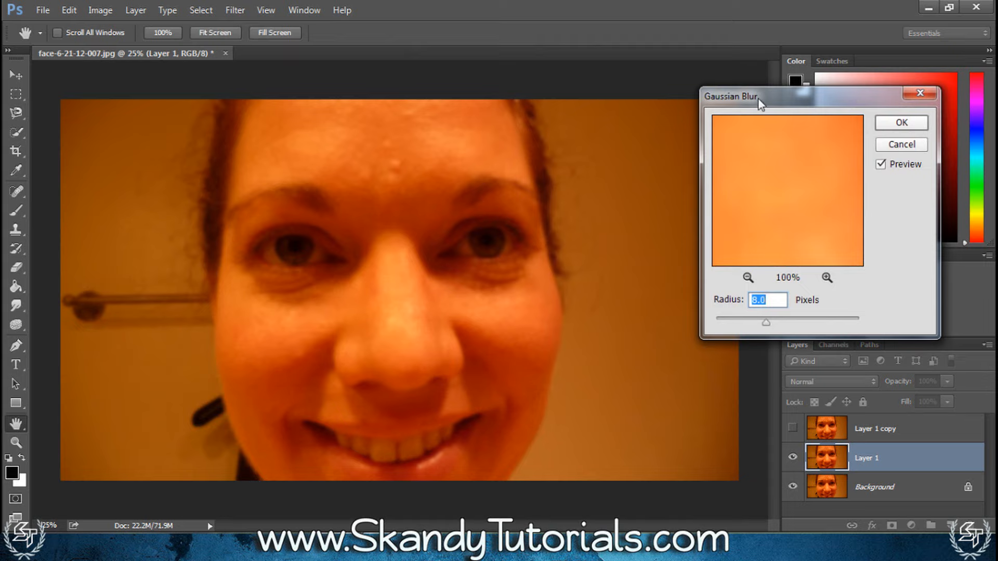
left_click_drag(758, 102, 711, 81)
left_click(723, 276)
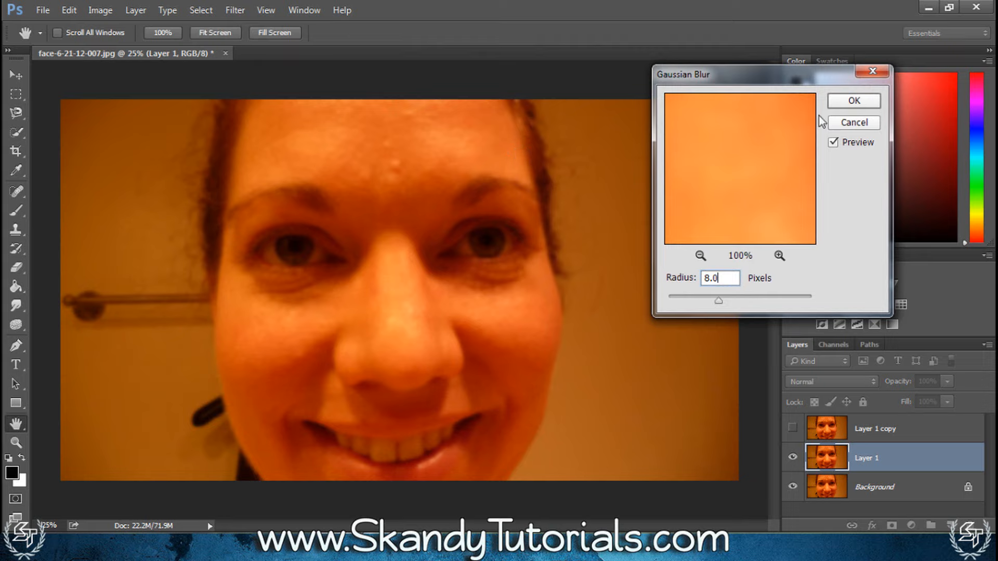
left_click(852, 101)
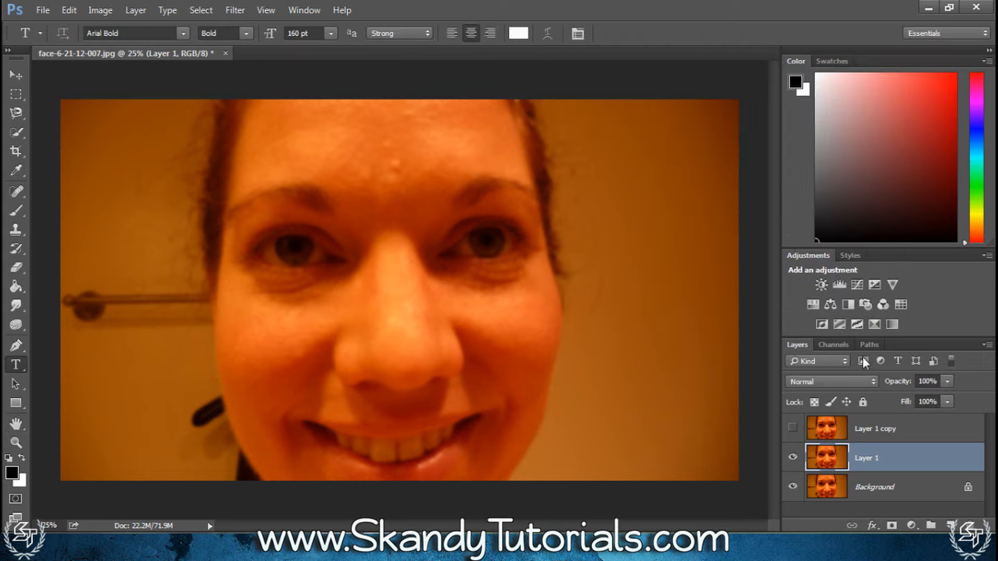
Show Layer 1 copy and use Apply Image on it with Layer 1 as source, RGB channel, Subtract blending, scale 2 and offset 128
left_click(868, 425)
left_click(792, 428)
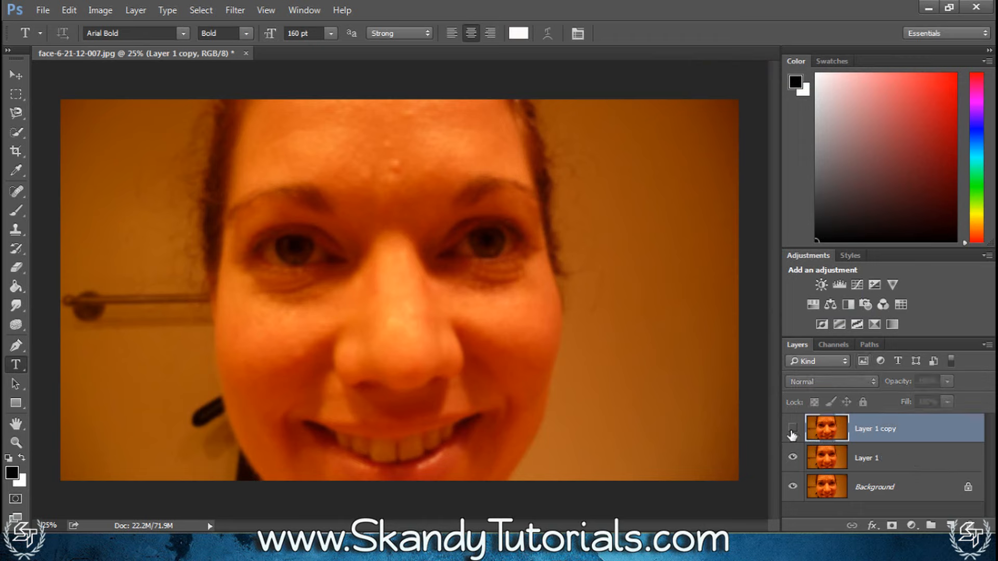
left_click(94, 10)
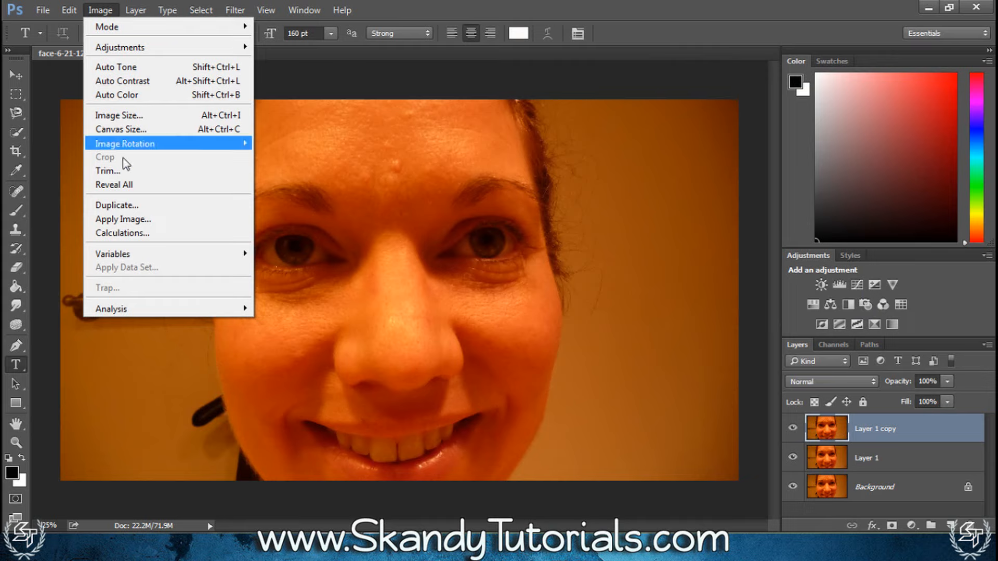
left_click(123, 219)
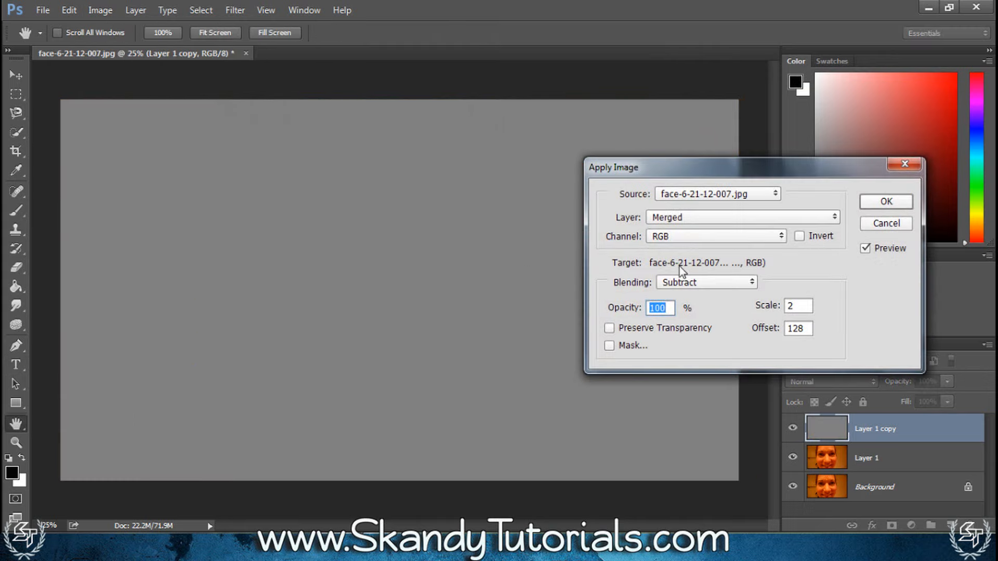
left_click(710, 218)
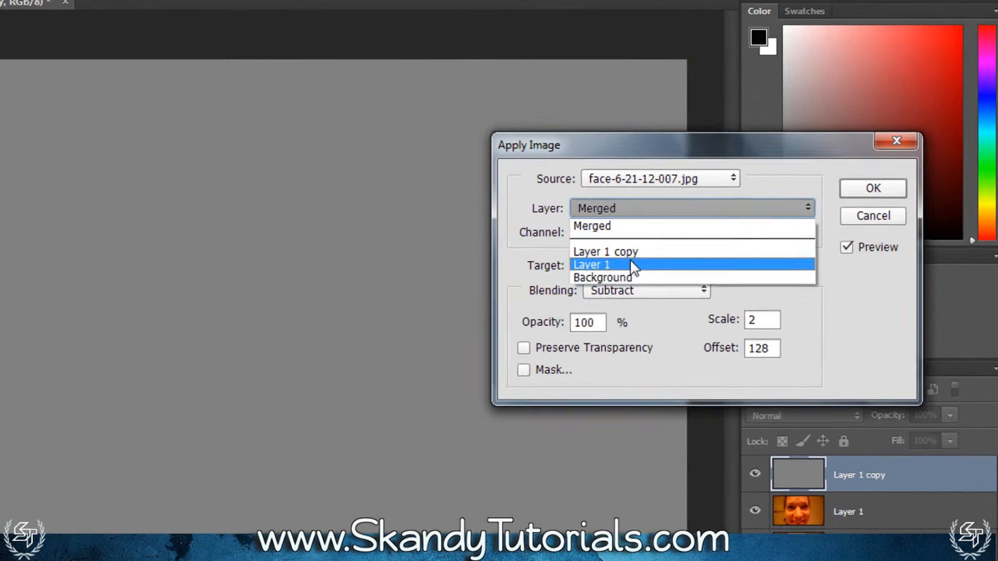
left_click(603, 266)
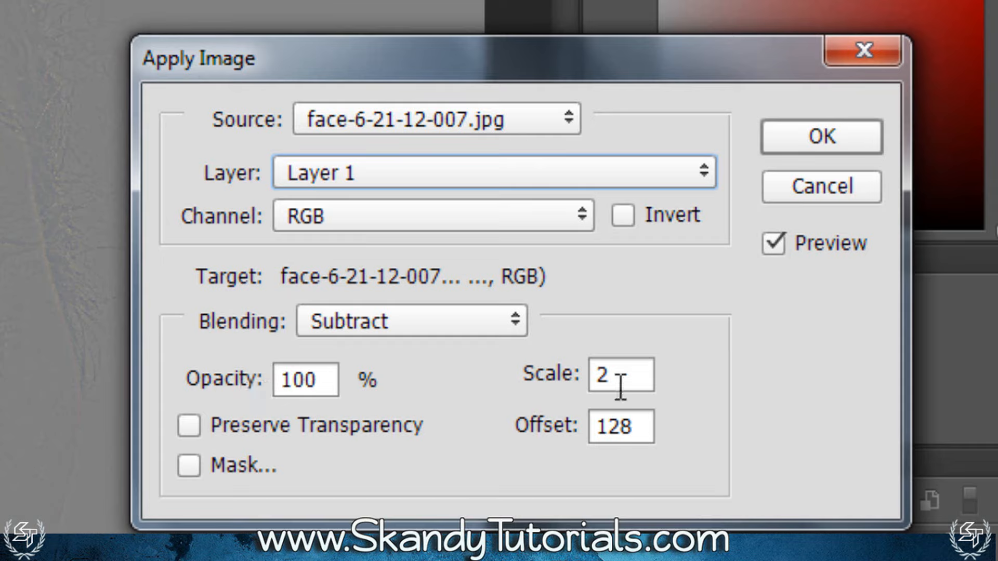
left_click(632, 375)
left_click(642, 426)
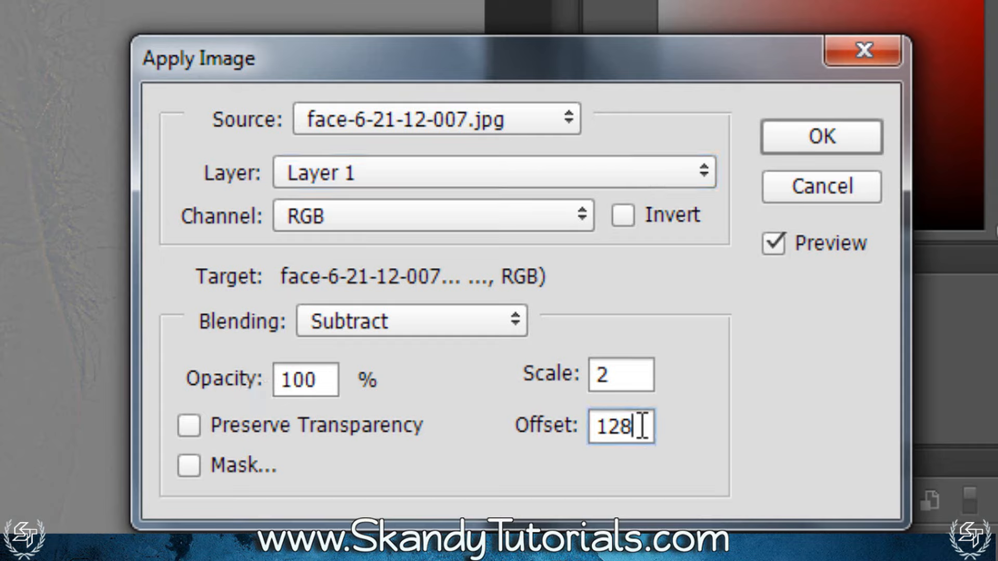
left_click(639, 379)
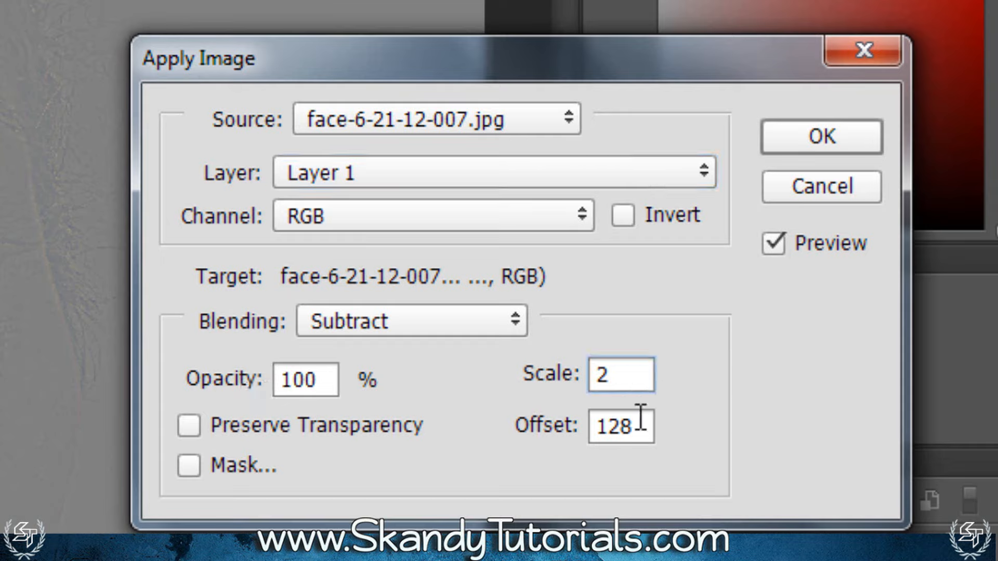
left_click(639, 419)
left_click(632, 373)
left_click(652, 422)
left_click(653, 379)
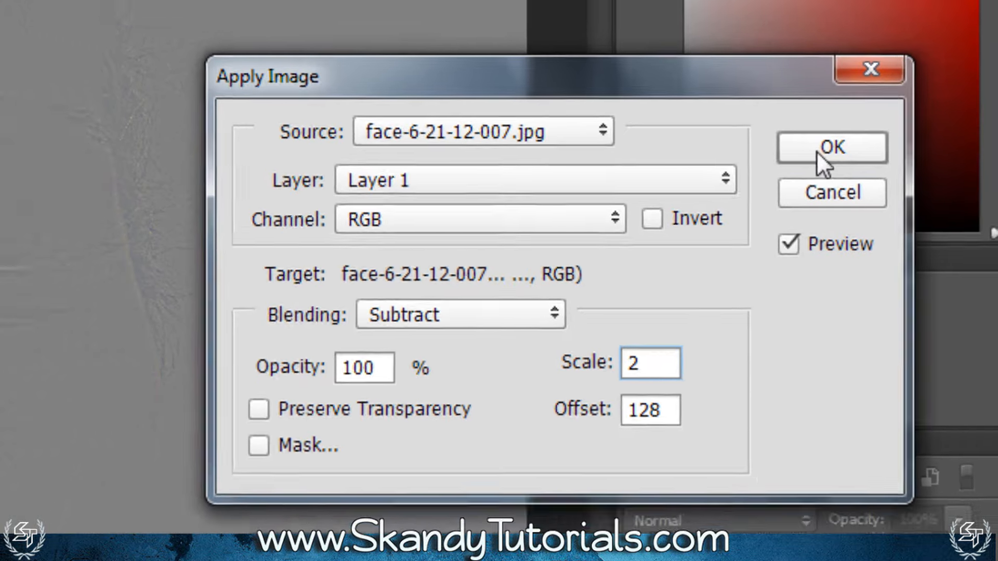
left_click(804, 136)
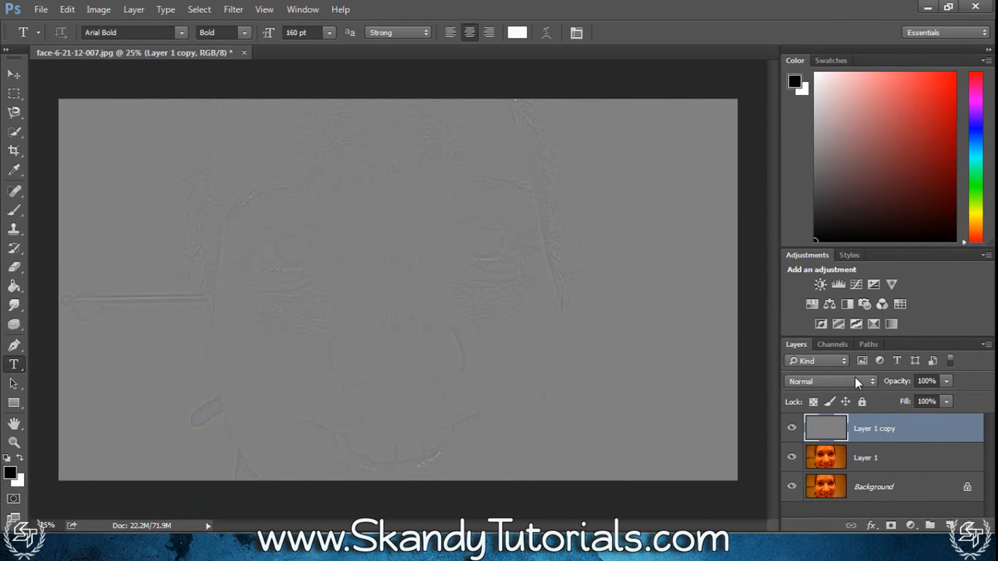
Set the blend mode of Layer 1 copy to Linear Light
left_click(855, 378)
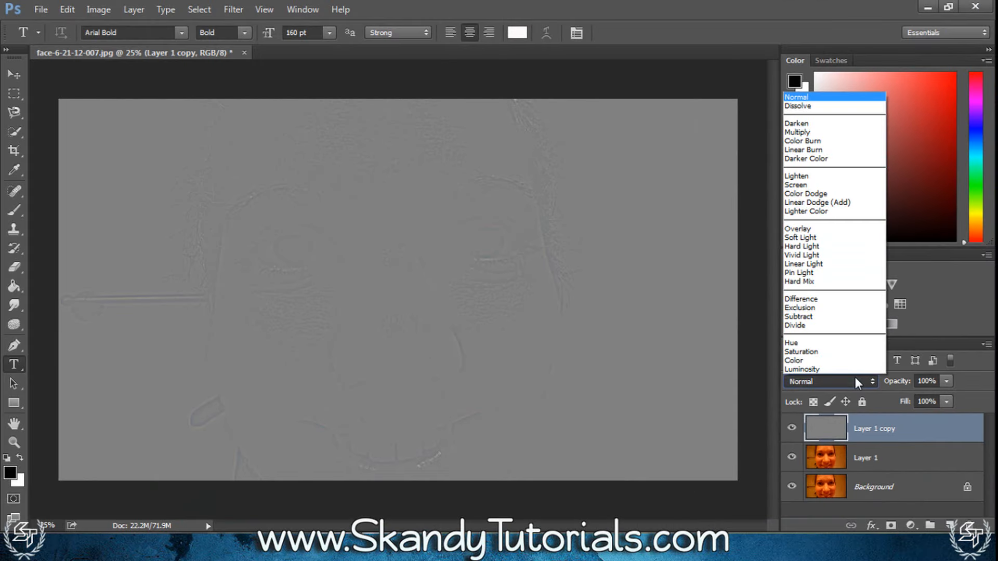
left_click(837, 266)
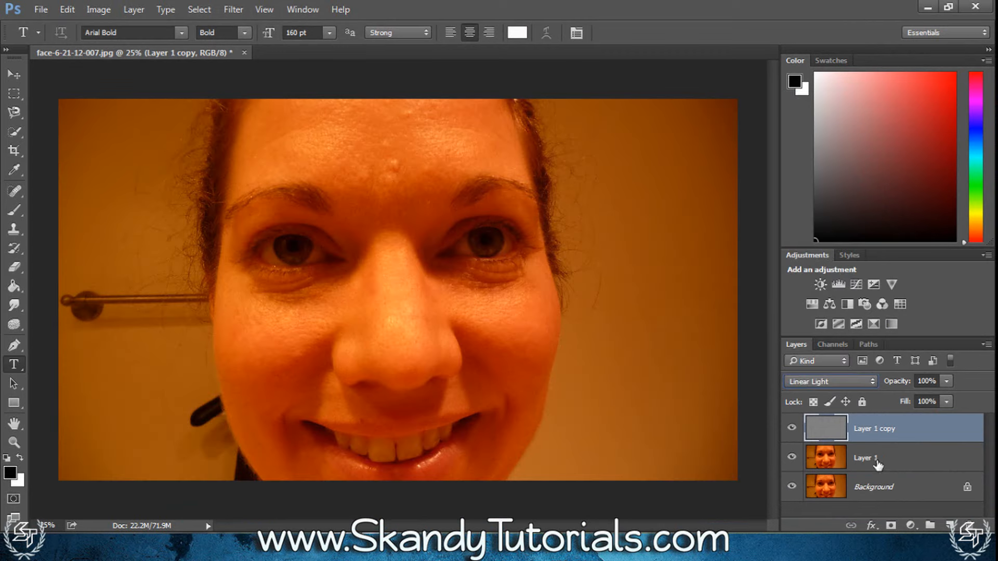
left_click(872, 491)
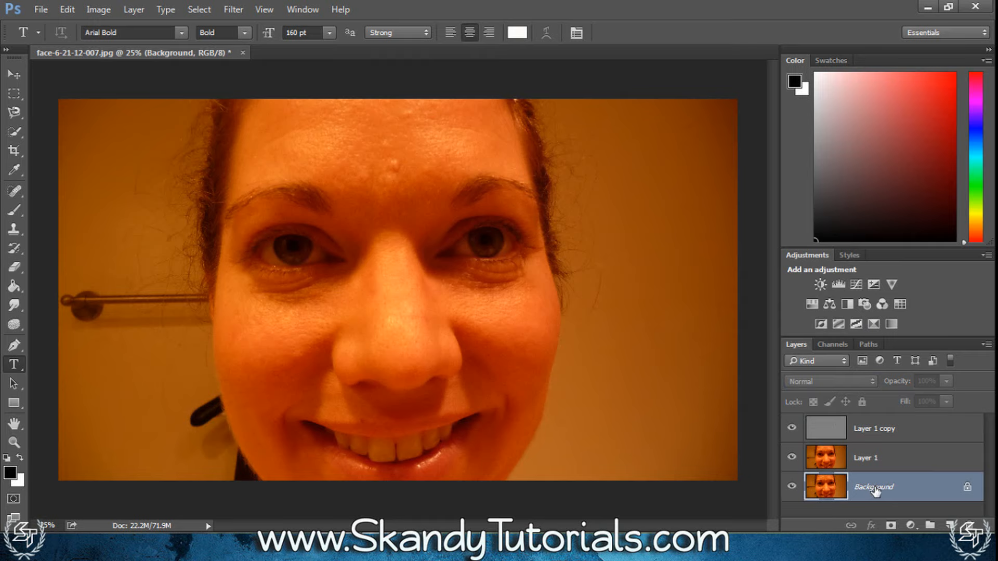
left_click(863, 462)
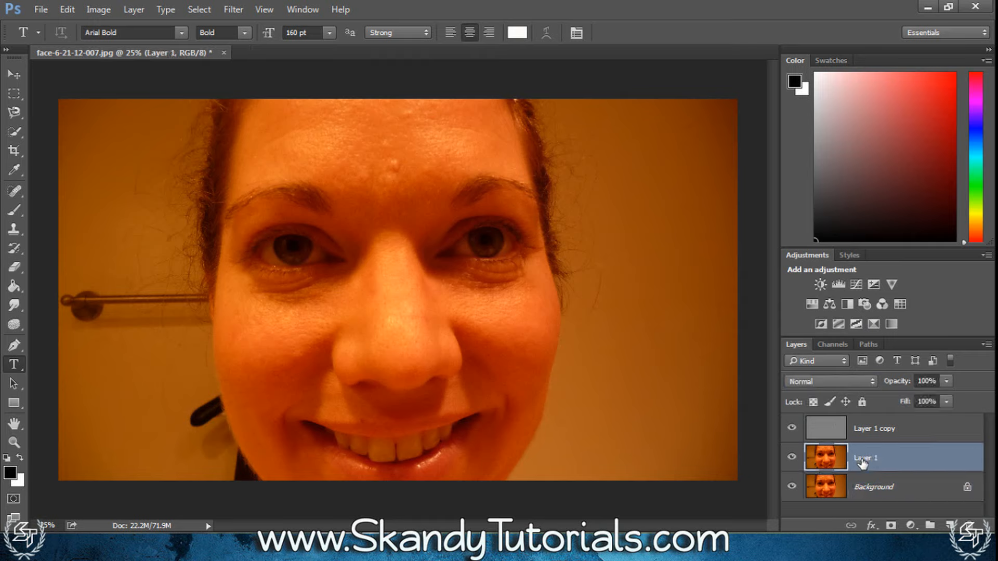
left_click(896, 438)
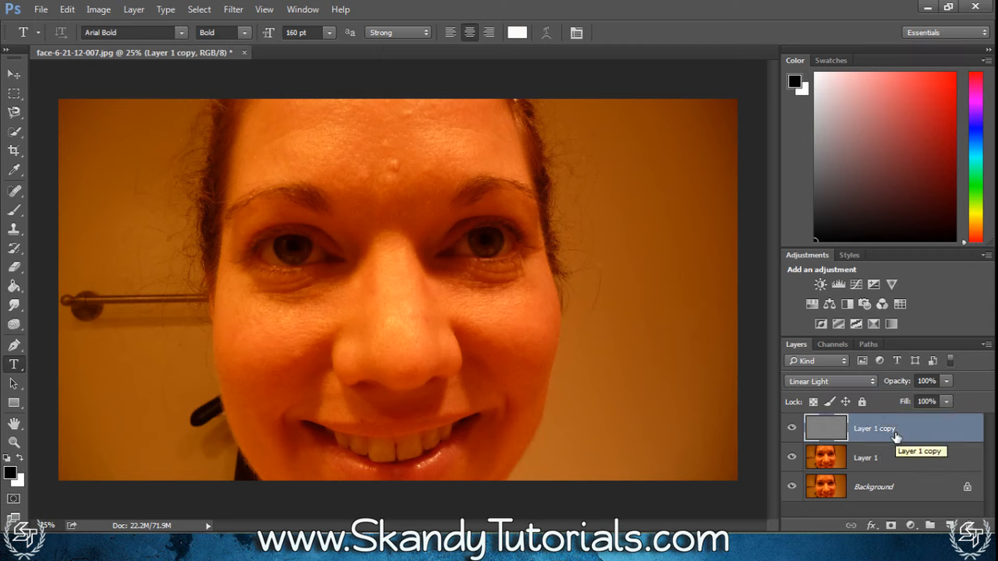
Group Layer 1 and Layer 1 copy and switch the group's visibility on and off to compare it with the original photo
left_click(882, 459, "shift")
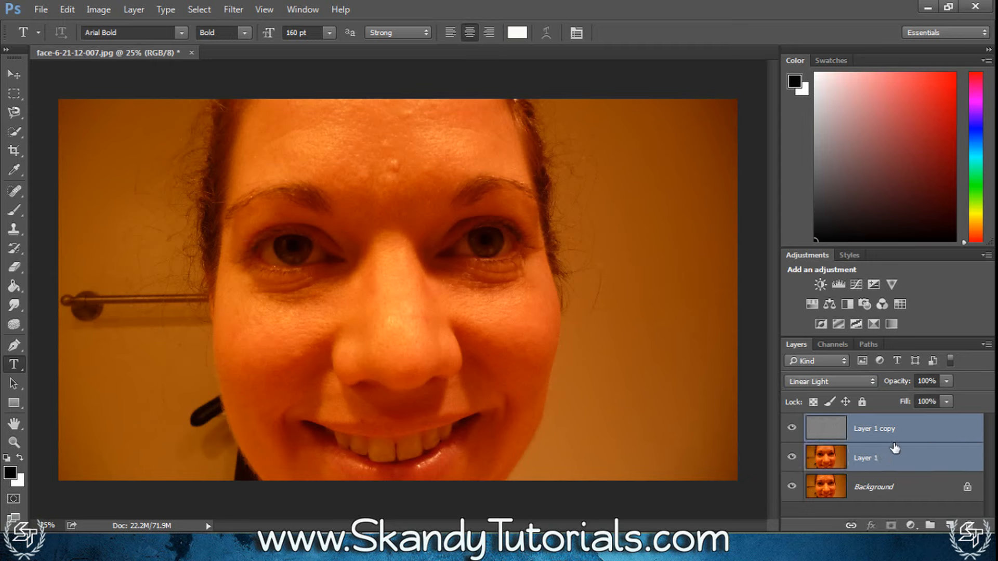
key("ctrl+g")
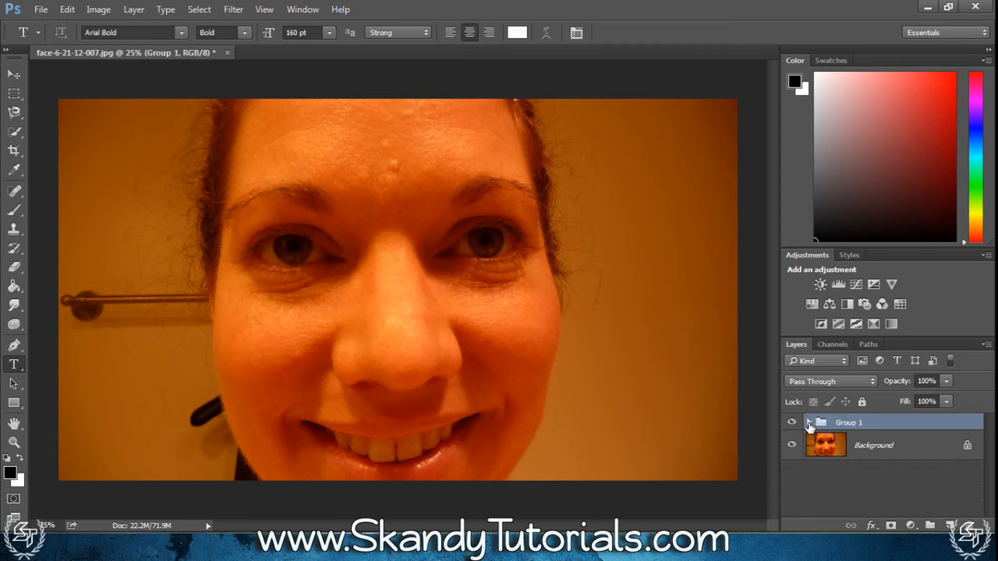
left_click(793, 424)
left_click(792, 424)
left_click(792, 424)
left_click(793, 424)
left_click(792, 424)
left_click(792, 424)
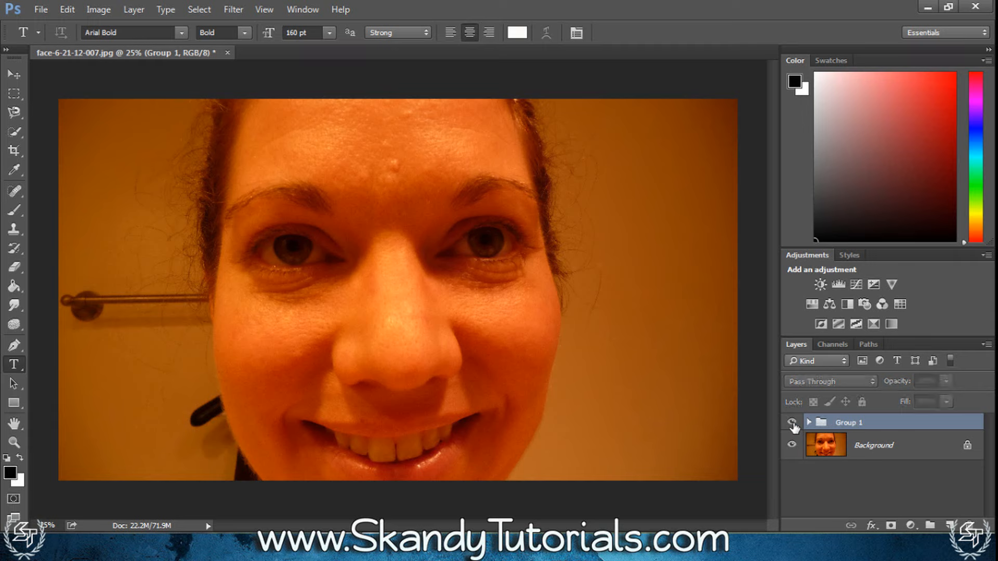
left_click(792, 424)
left_click(792, 424)
left_click(793, 424)
left_click(793, 424)
left_click(793, 424)
left_click(793, 424)
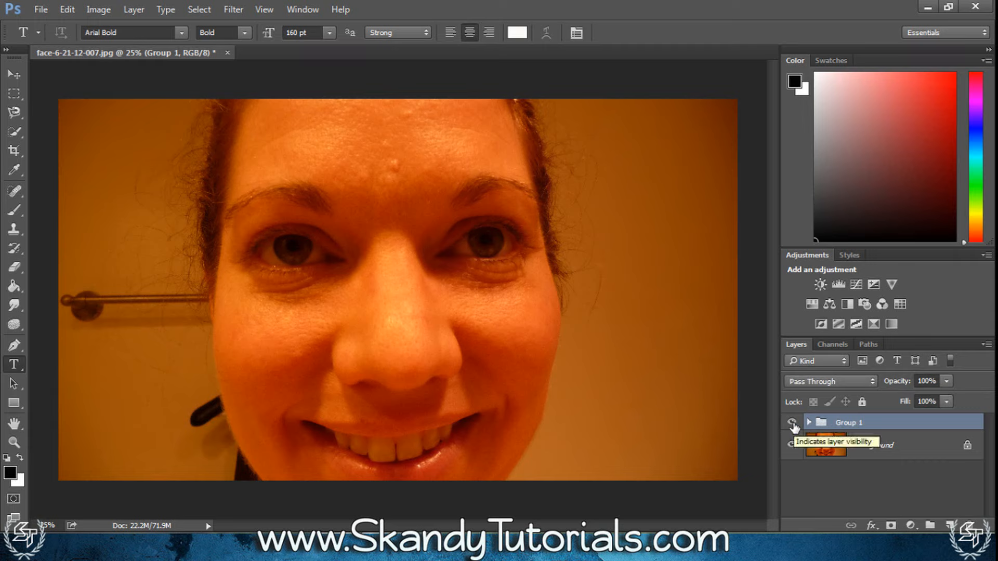
left_click(792, 424)
left_click(792, 424)
left_click(792, 424)
left_click(792, 424)
left_click(792, 424)
left_click(793, 424)
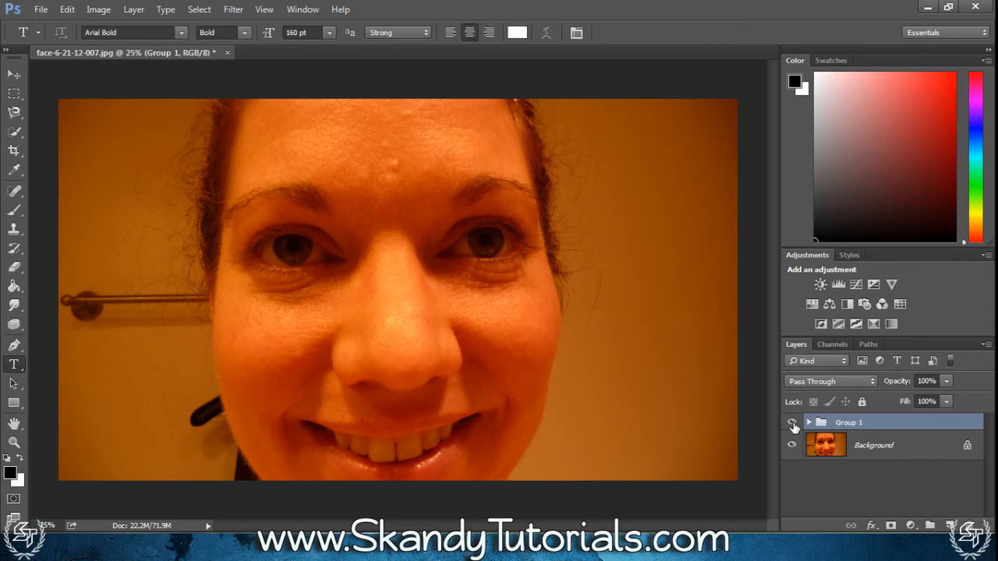
left_click(809, 423)
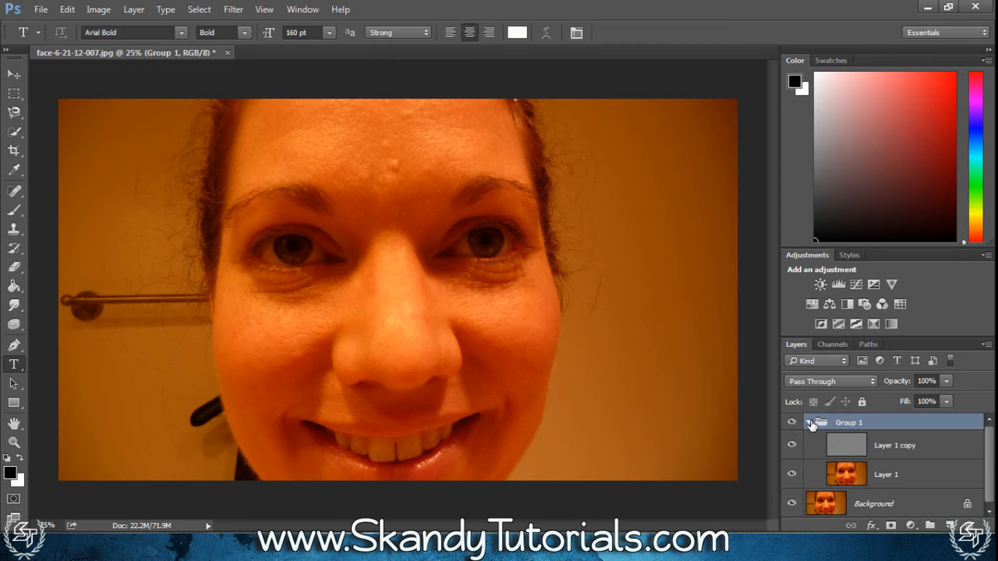
Outline the blemished area in the middle of the forehead on Layer 1 with the Lasso tool
left_click(880, 478)
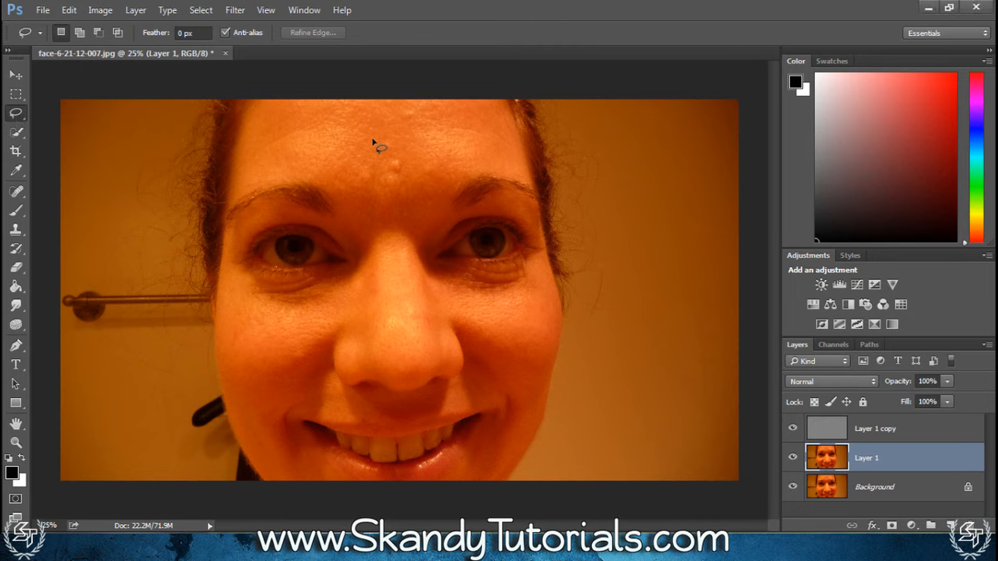
mouse_move(403, 148)
left_mouse_down()
mouse_move(365, 131)
mouse_move(346, 147)
left_mouse_up()
mouse_move(367, 197)
left_mouse_down()
mouse_move(401, 200)
mouse_move(431, 170)
mouse_move(403, 139)
left_mouse_up()
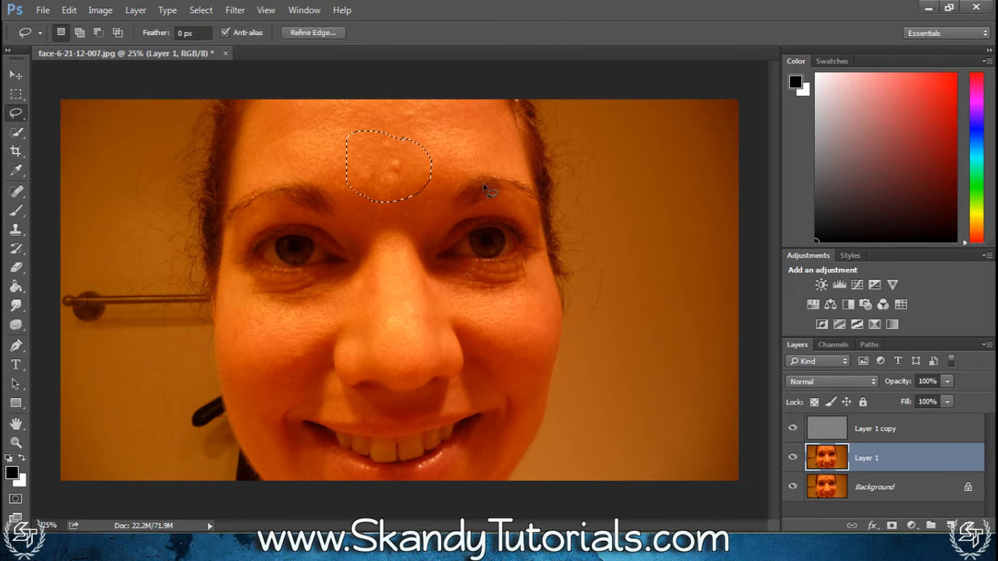
Blur the outlined forehead area on Layer 1 with Gaussian Blur at a radius of 5 pixels, repeating it to smooth the blemishes
left_click(237, 11)
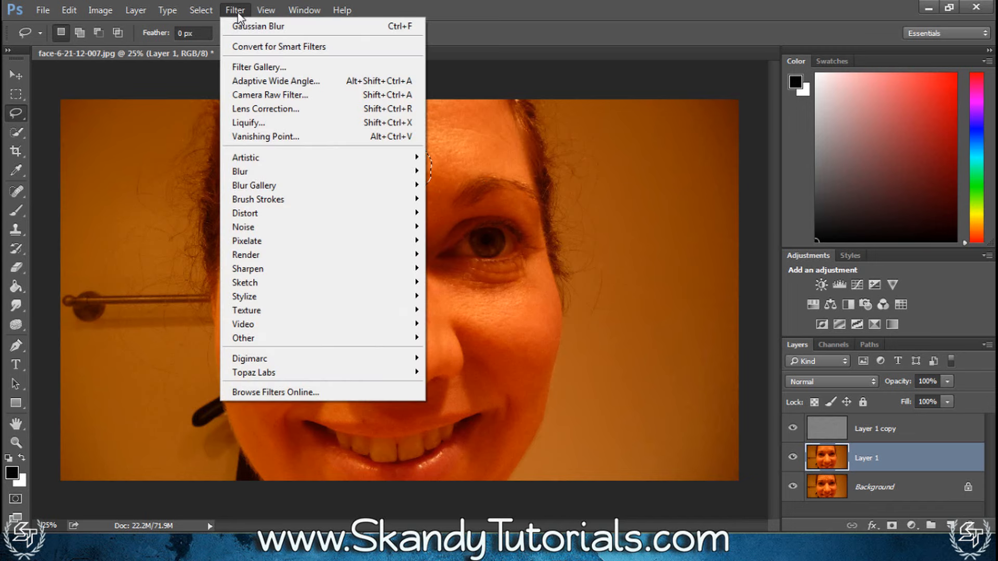
mouse_move(392, 172)
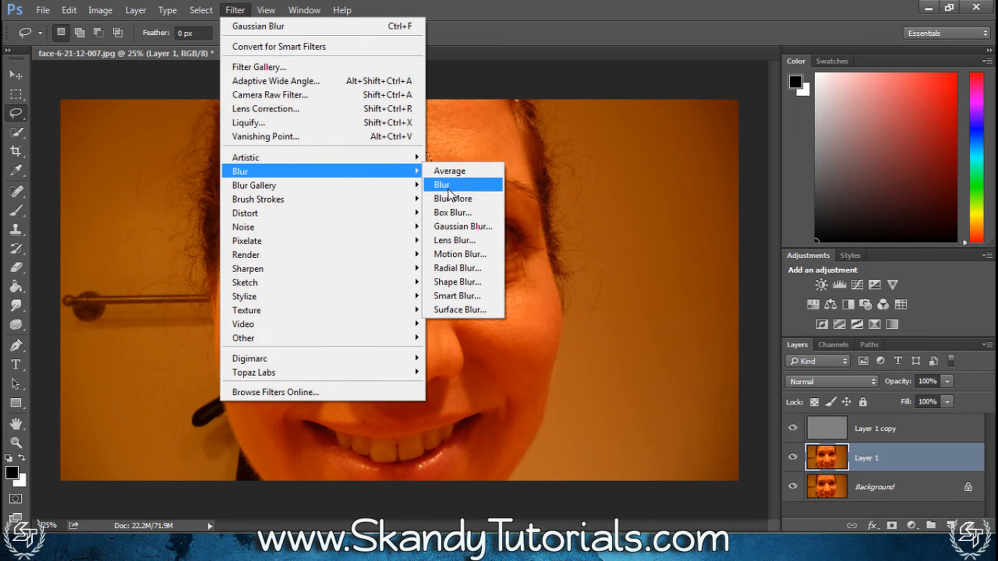
left_click(451, 227)
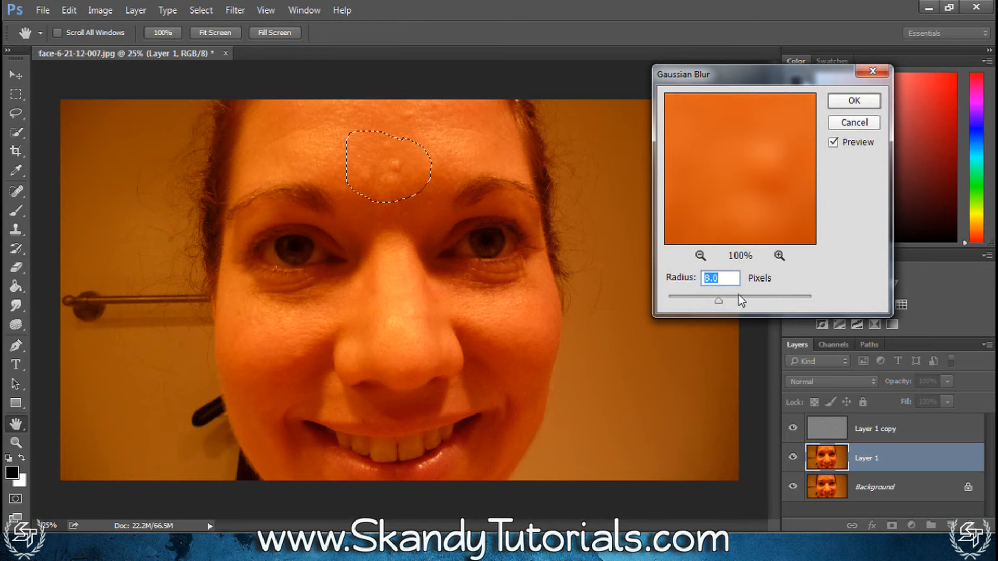
double_click(732, 278)
type("5")
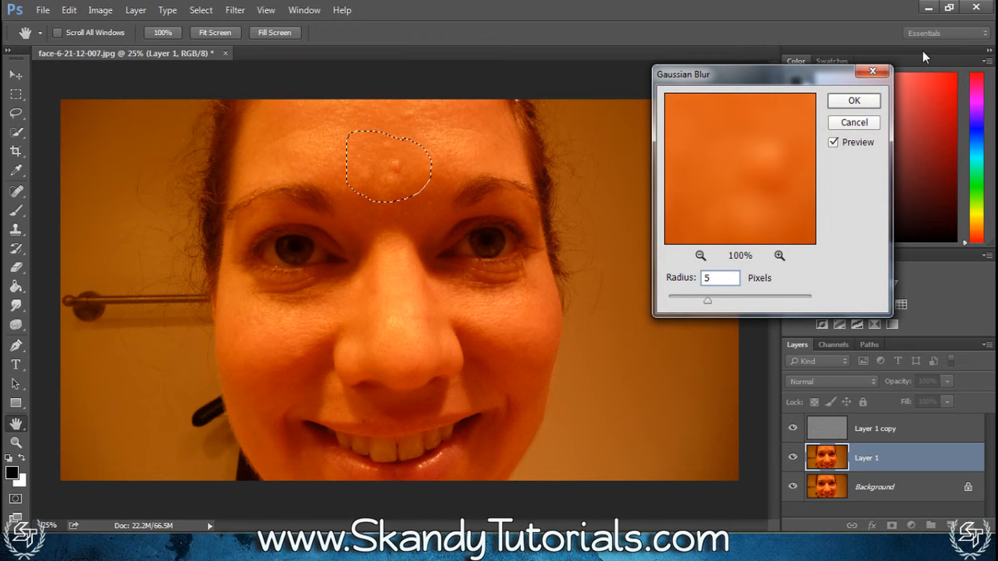
left_click(858, 103)
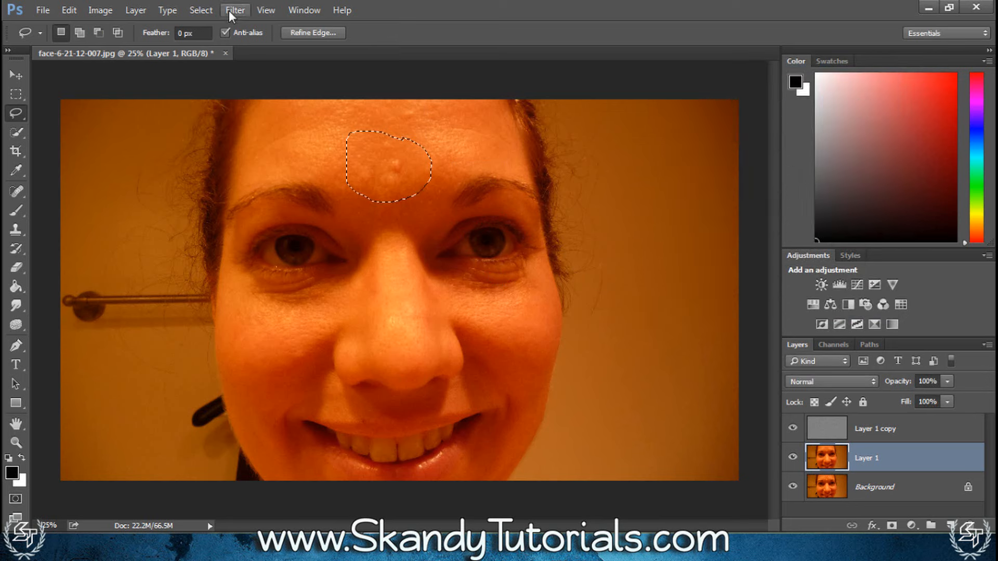
left_click(233, 11)
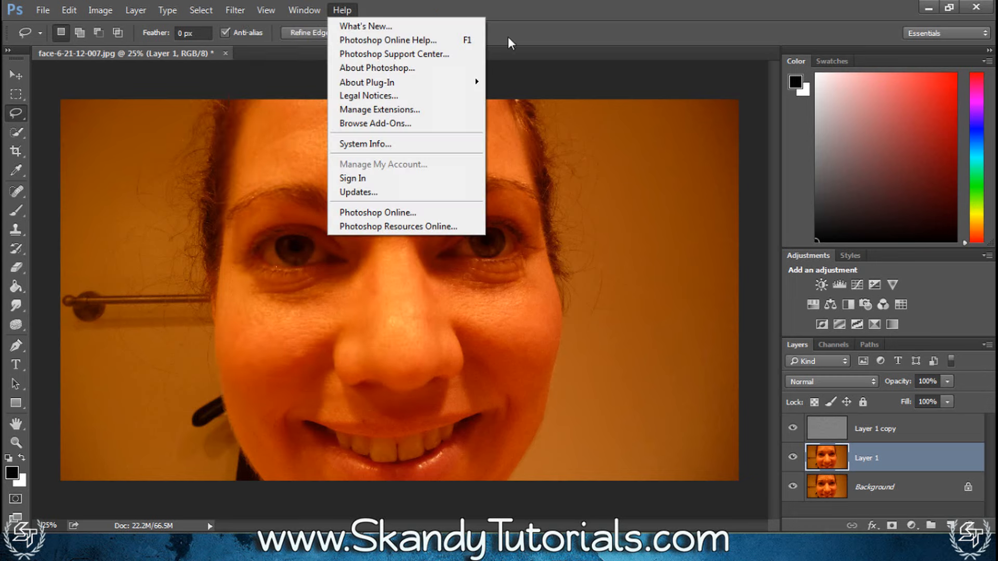
left_click(560, 22)
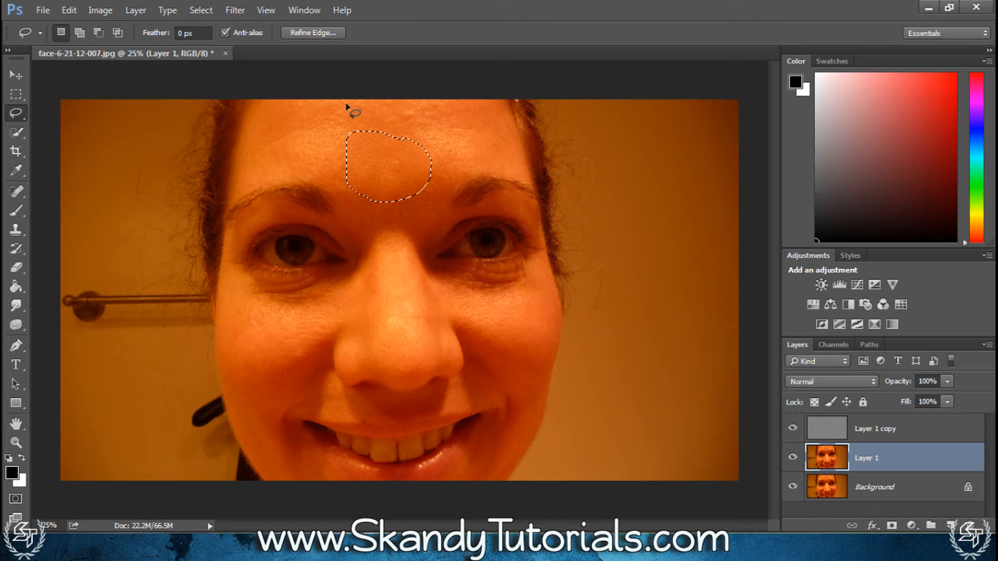
Outline both sides of the forehead, both cheeks and the outer cheek edges in turn, repeating the 5-pixel Gaussian Blur on each
mouse_move(375, 102)
left_mouse_down()
mouse_move(248, 164)
mouse_move(410, 130)
left_mouse_up()
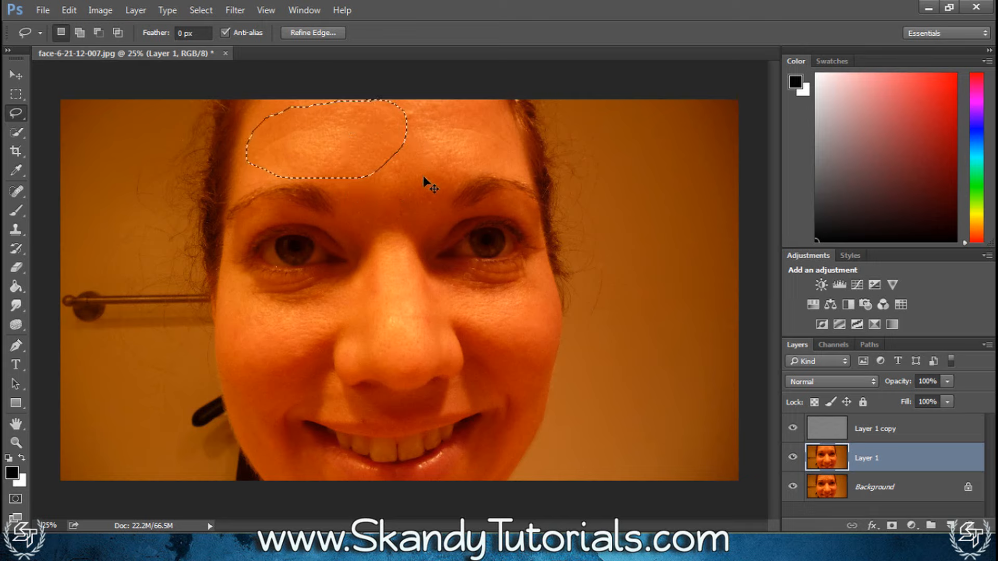
mouse_move(490, 105)
left_mouse_down()
mouse_move(457, 107)
mouse_move(495, 103)
mouse_move(488, 104)
left_mouse_up()
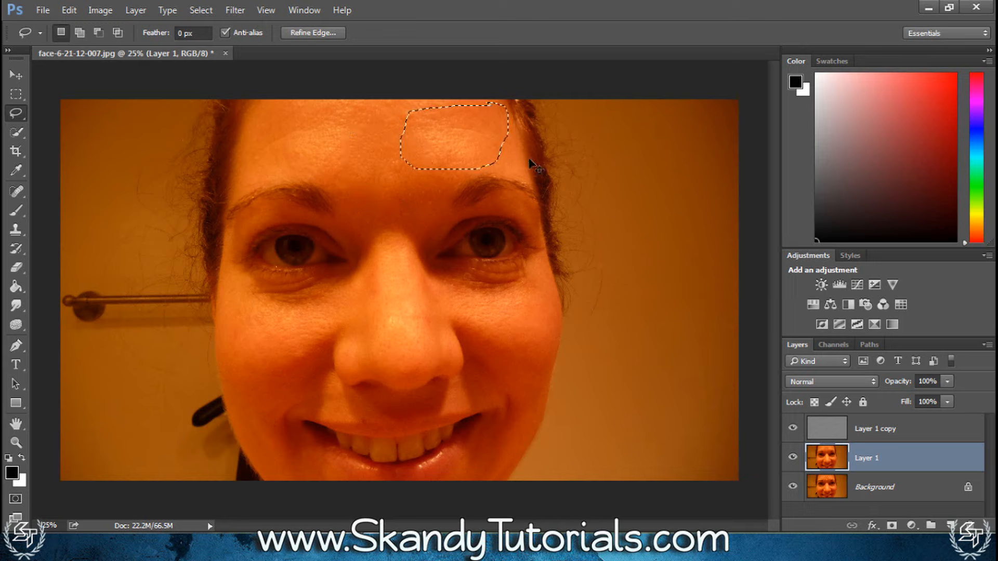
mouse_move(517, 357)
left_mouse_down()
mouse_move(474, 350)
mouse_move(543, 325)
mouse_move(532, 345)
left_mouse_up()
mouse_move(328, 303)
left_mouse_down()
mouse_move(319, 361)
mouse_move(331, 297)
left_mouse_up()
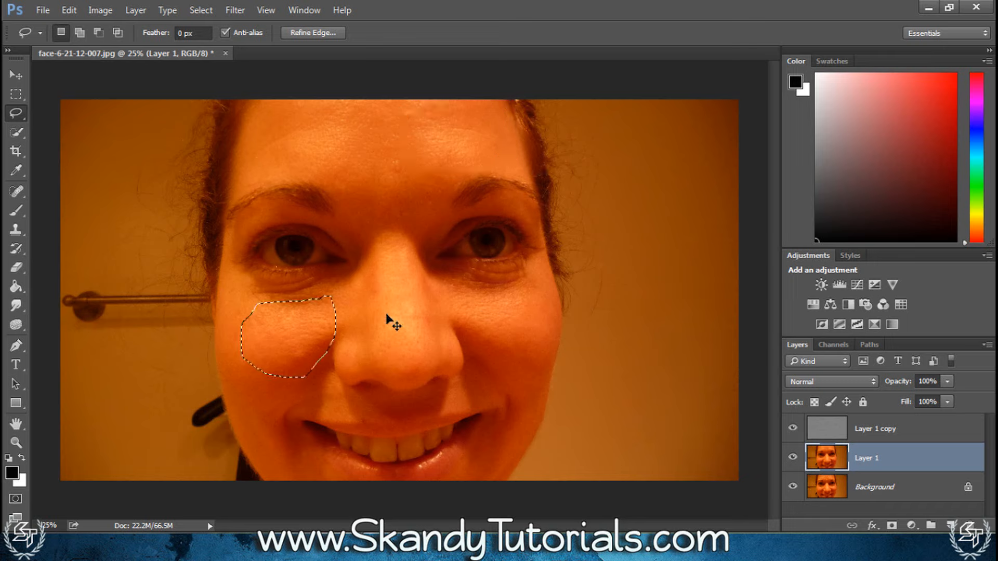
mouse_move(525, 327)
left_mouse_down()
mouse_move(522, 444)
mouse_move(521, 328)
left_mouse_up()
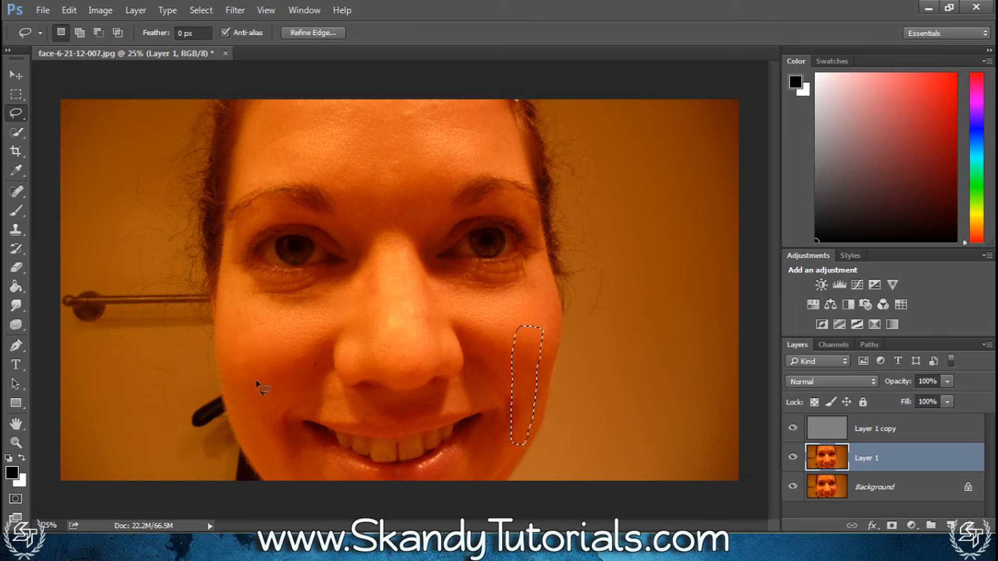
mouse_move(244, 370)
left_mouse_down()
mouse_move(244, 411)
mouse_move(276, 456)
left_mouse_up()
Outline the skin between the eyebrows, the nose bridge and the area beside the nose, repeating the Gaussian Blur on each
mouse_move(335, 181)
left_mouse_down()
mouse_move(426, 183)
mouse_move(341, 182)
left_mouse_up()
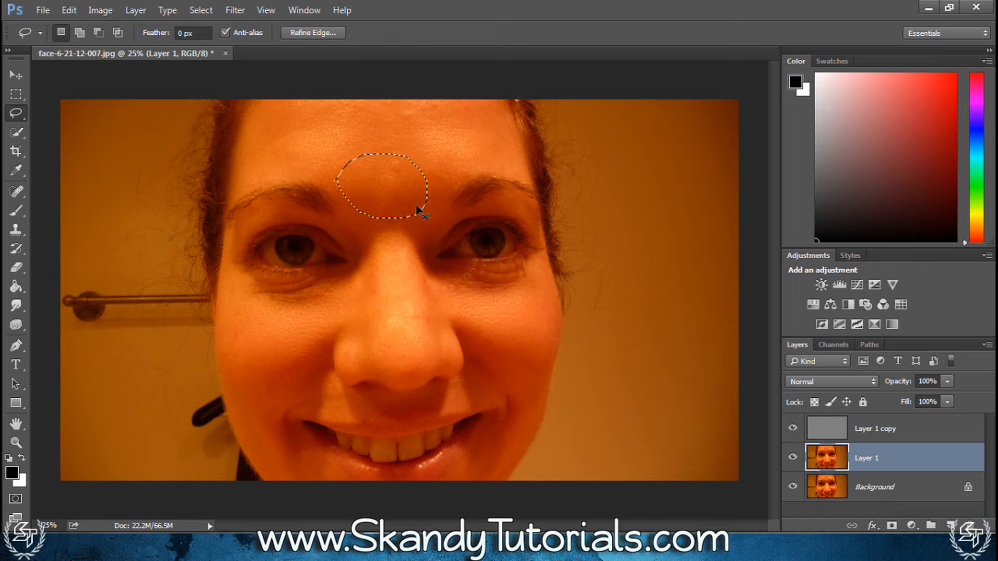
mouse_move(396, 218)
left_mouse_down()
mouse_move(389, 341)
mouse_move(420, 244)
mouse_move(396, 218)
left_mouse_up()
left_click(430, 296)
left_click_drag(434, 293, 437, 295)
left_click(525, 318)
Outline the upper middle of the forehead and apply a Gaussian Blur with a radius of 10 pixels
mouse_move(468, 106)
left_mouse_down()
mouse_move(341, 160)
mouse_move(466, 104)
left_mouse_up()
left_click(235, 10)
mouse_move(332, 171)
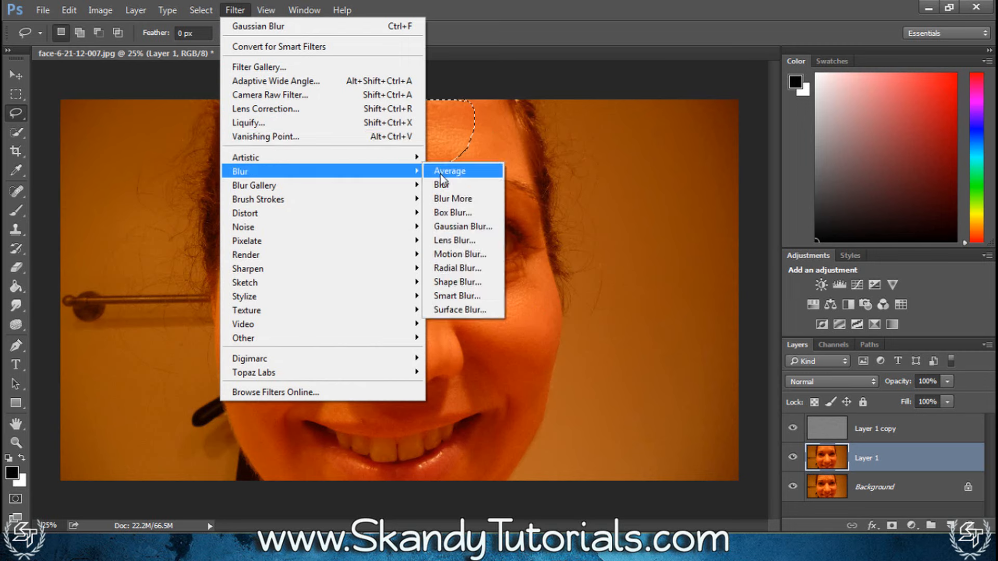
left_click(454, 227)
type("10")
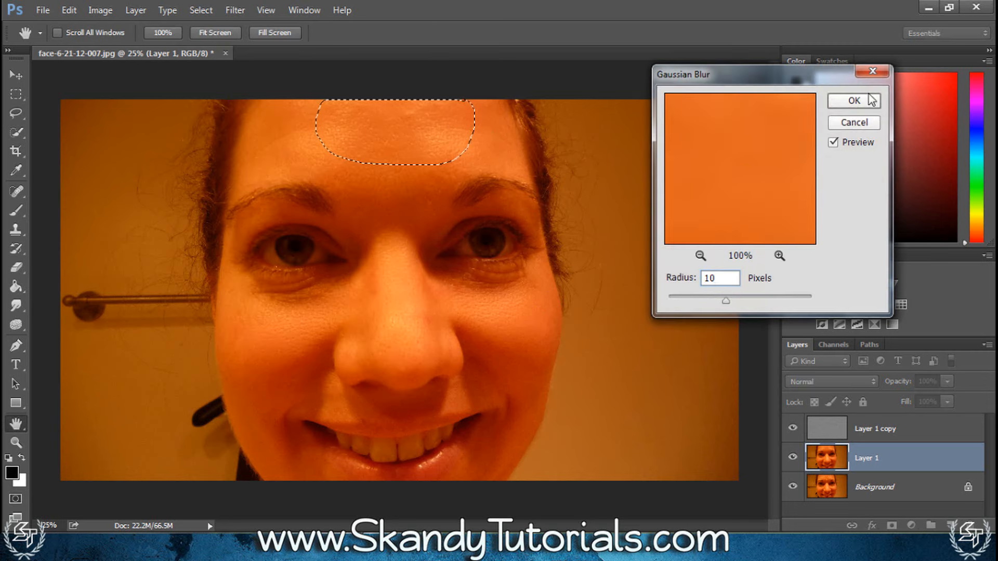
key("Return")
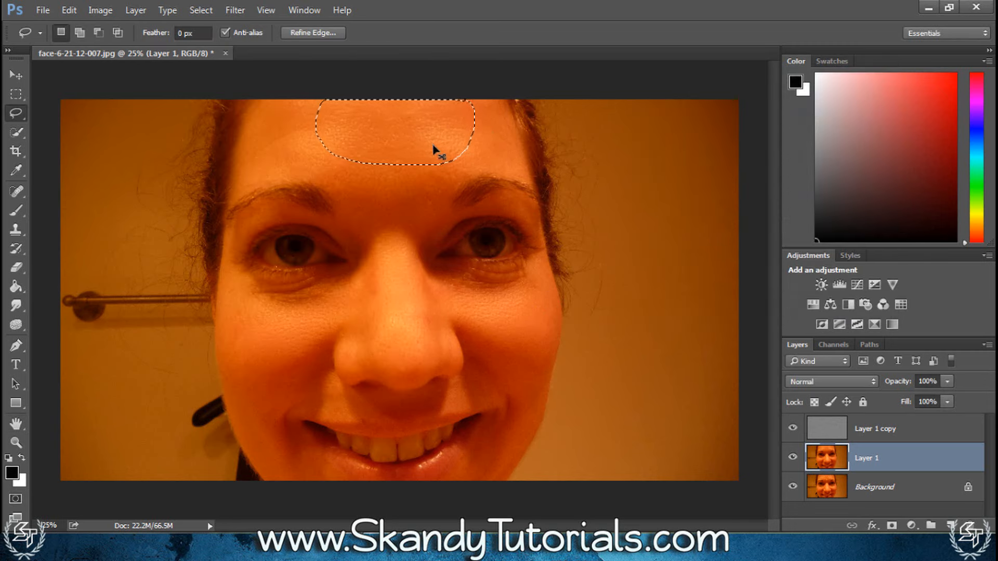
Outline the remaining central forehead blemishes and the outer part of each cheek, repeating the 10-pixel Gaussian Blur on each
left_click_drag(397, 154, 399, 154)
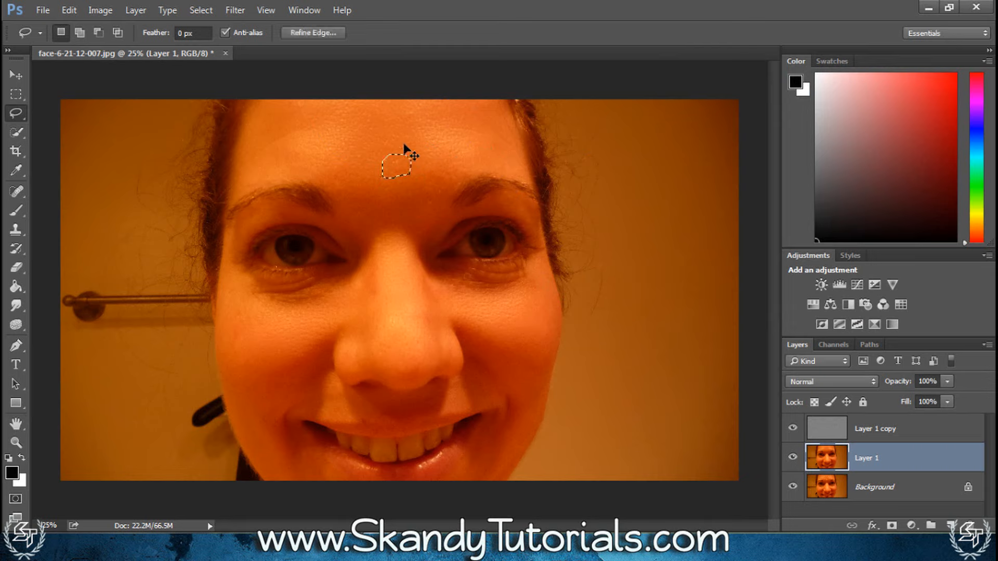
left_click_drag(421, 111, 396, 121)
mouse_move(413, 154)
left_mouse_down()
mouse_move(367, 177)
mouse_move(412, 155)
left_mouse_up()
left_click_drag(541, 283, 541, 285)
mouse_move(232, 289)
left_mouse_down()
mouse_move(226, 370)
mouse_move(254, 426)
left_mouse_up()
left_click_drag(234, 290, 236, 292)
Outline the nose tip, the side of the nose bridge and the left nostril wing, repeating the Gaussian Blur on each
scroll(426, 400, "up", 5)
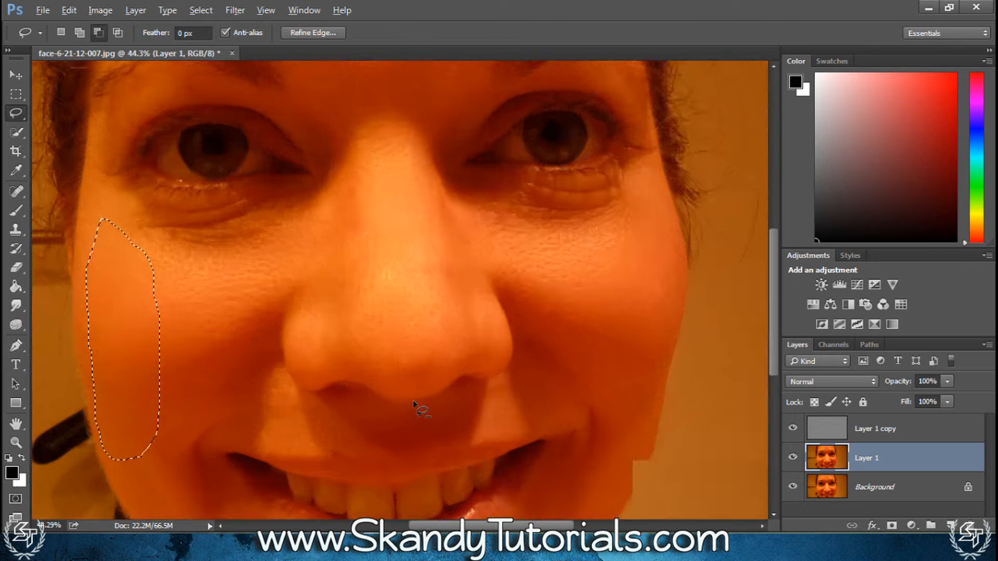
left_click_drag(449, 248, 361, 338)
left_click_drag(459, 246, 460, 246)
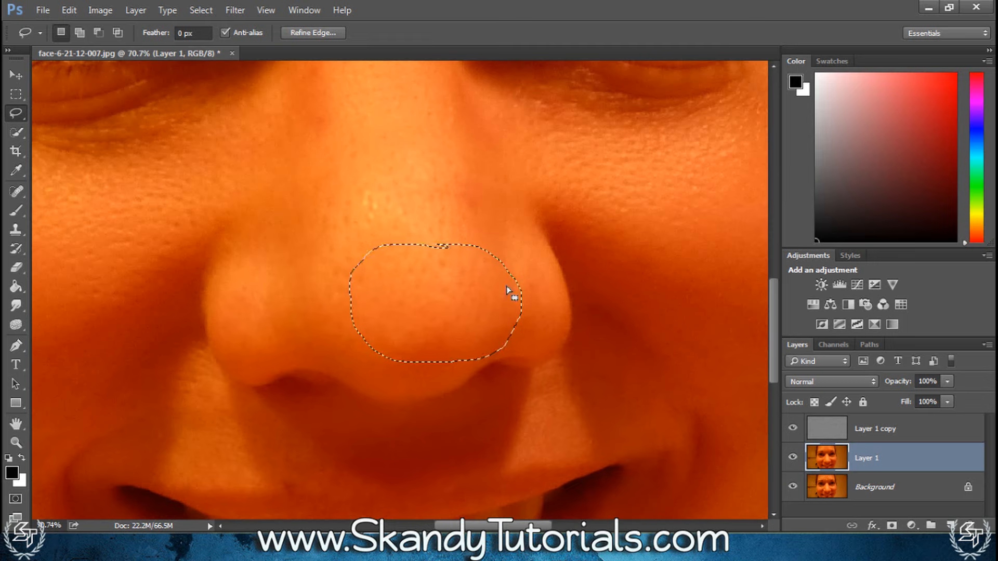
mouse_move(486, 171)
left_mouse_down()
mouse_move(512, 205)
mouse_move(512, 251)
left_mouse_up()
mouse_move(279, 246)
left_mouse_down()
mouse_move(231, 275)
mouse_move(319, 314)
mouse_move(279, 246)
left_mouse_up()
Outline the skin between the nose and the upper lip and smooth it with the same Gaussian Blur
scroll(505, 290, "down", 5)
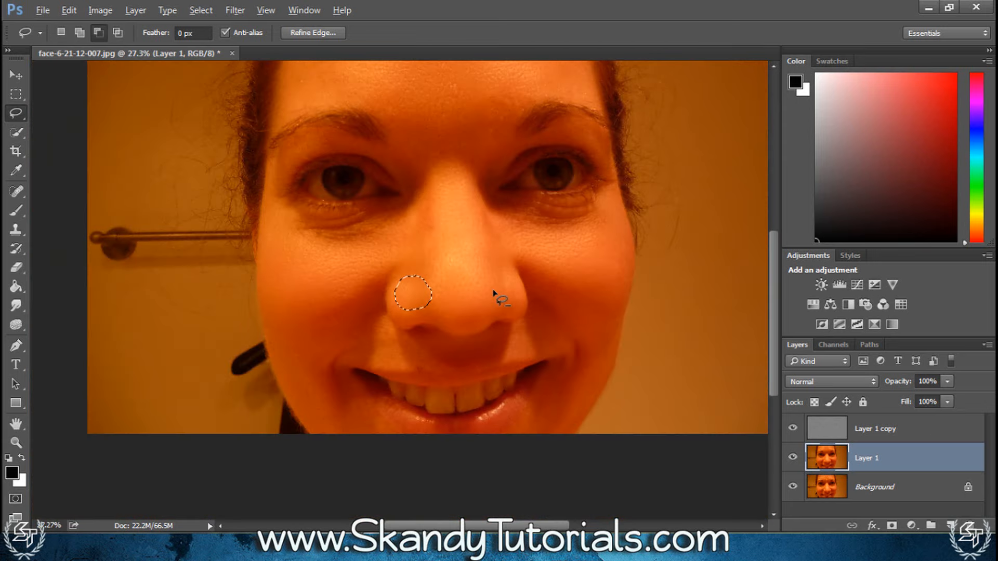
scroll(376, 363, "up", 5)
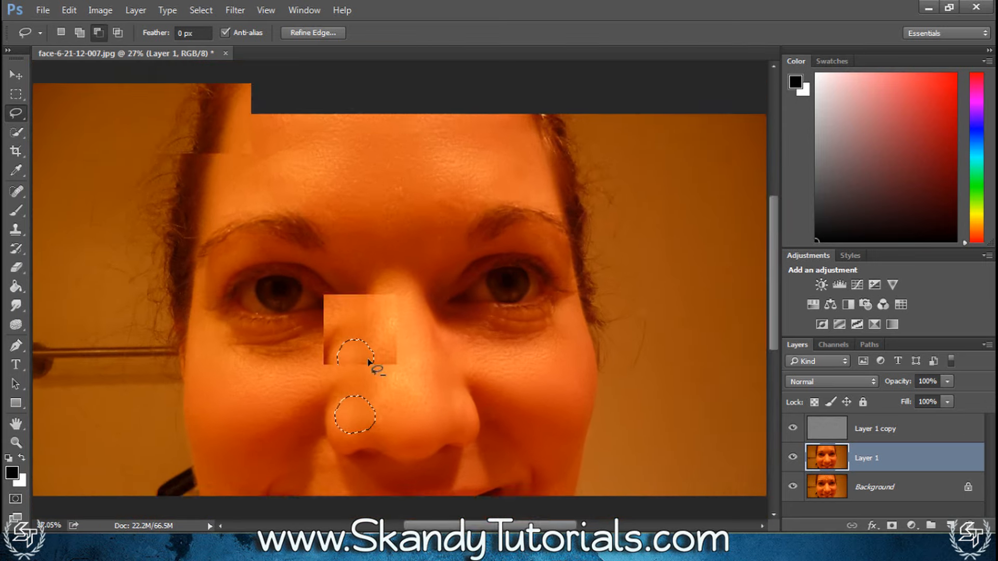
left_click_drag(429, 323, 336, 292)
mouse_move(345, 433)
left_mouse_down()
mouse_move(417, 435)
mouse_move(436, 333)
left_mouse_up()
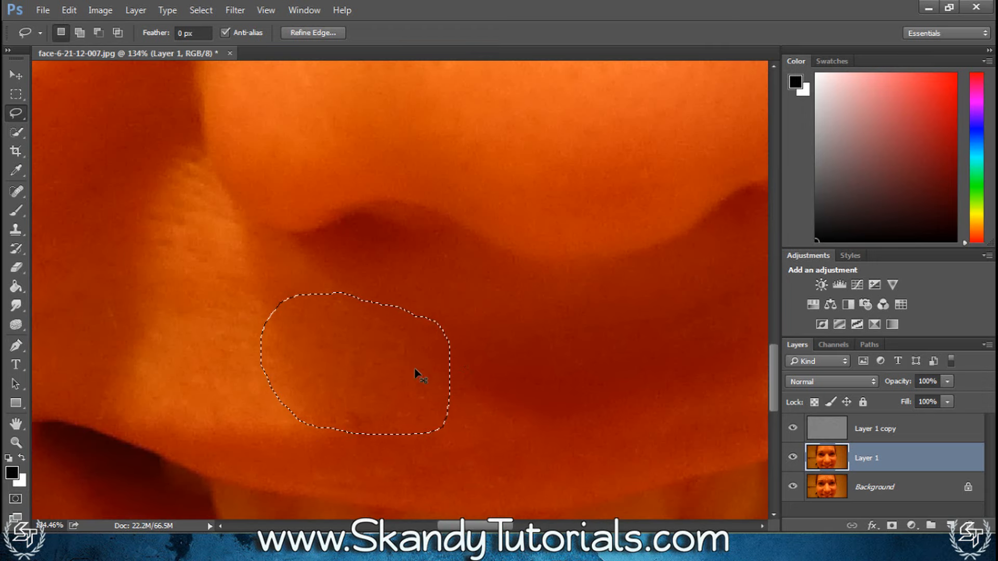
scroll(511, 349, "down", 5)
scroll(444, 329, "down", 2)
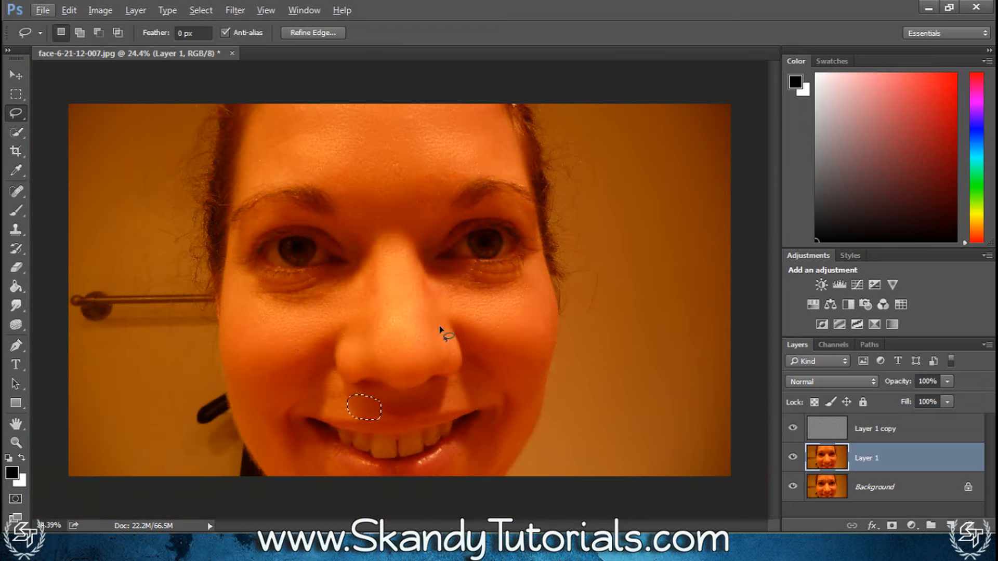
Clear the selection above the lip and group Layer 1 copy with Layer 1
scroll(541, 314, "up", 6)
scroll(454, 260, "down", 5)
scroll(356, 143, "up", 4)
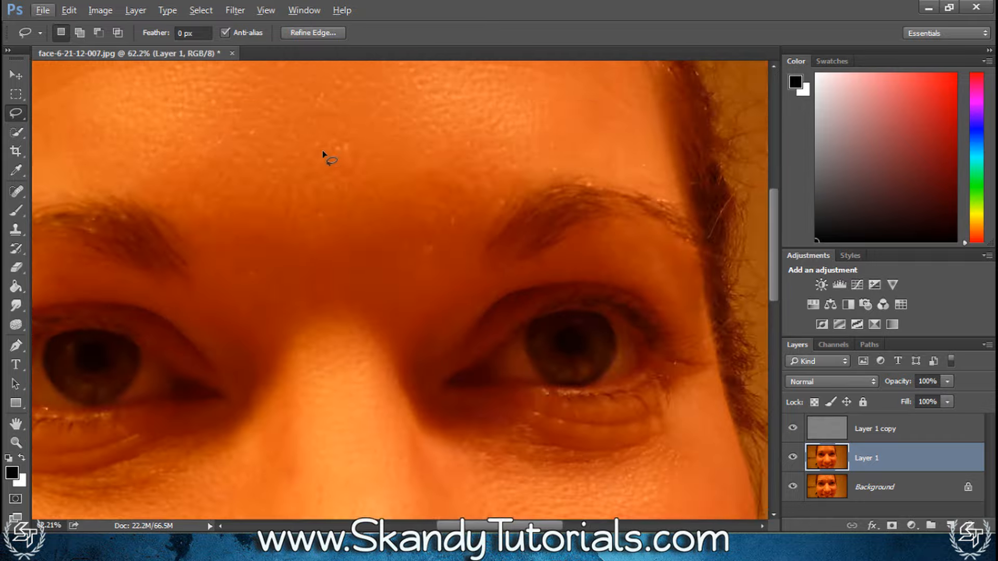
scroll(338, 229, "down", 5)
scroll(91, 286, "down", 2)
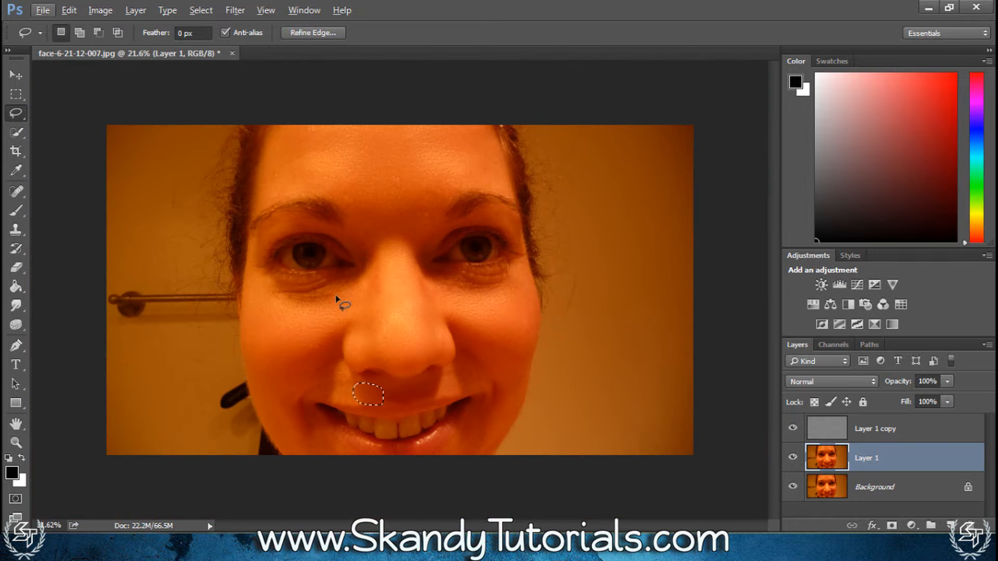
right_click(363, 393)
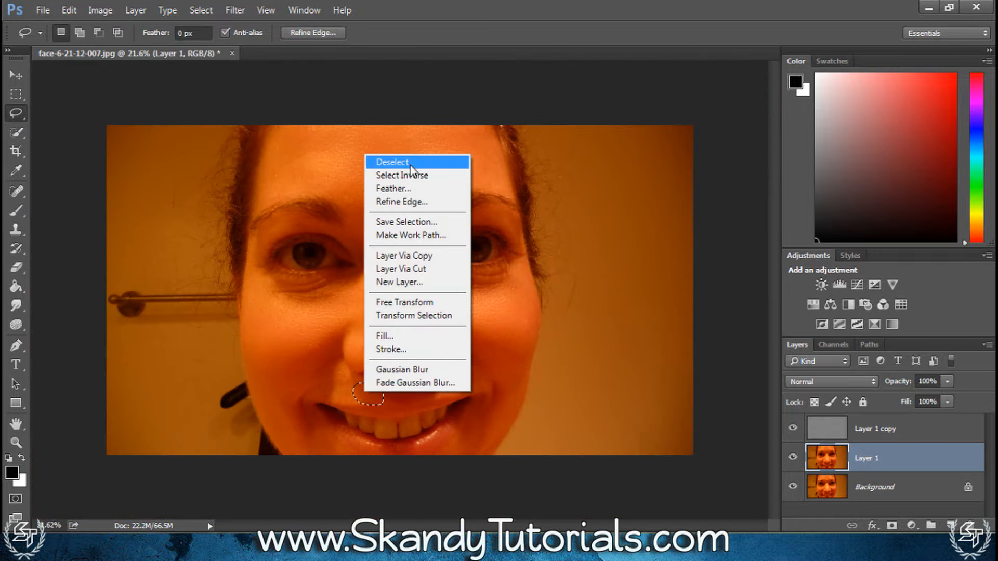
left_click(398, 160)
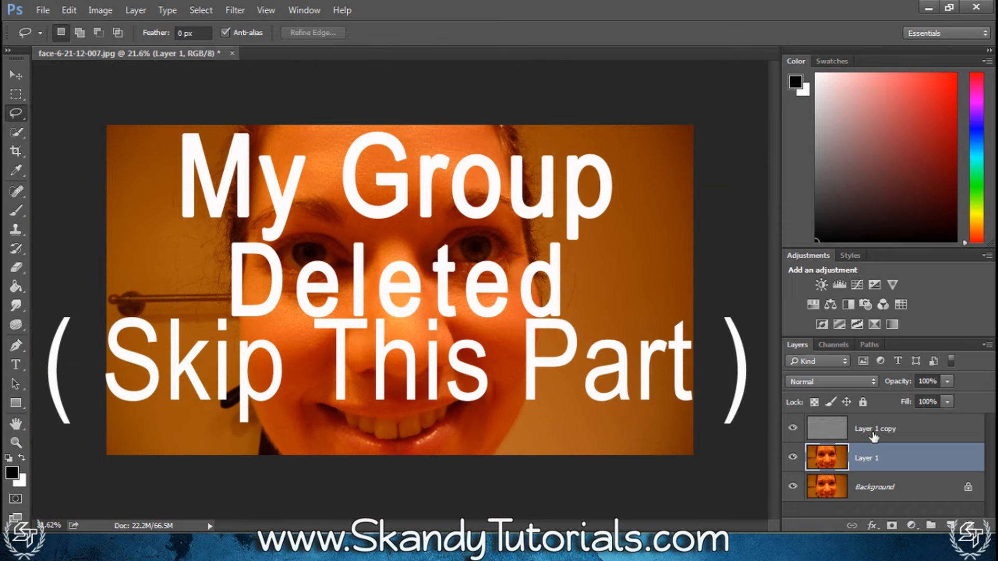
left_click(873, 435, "shift")
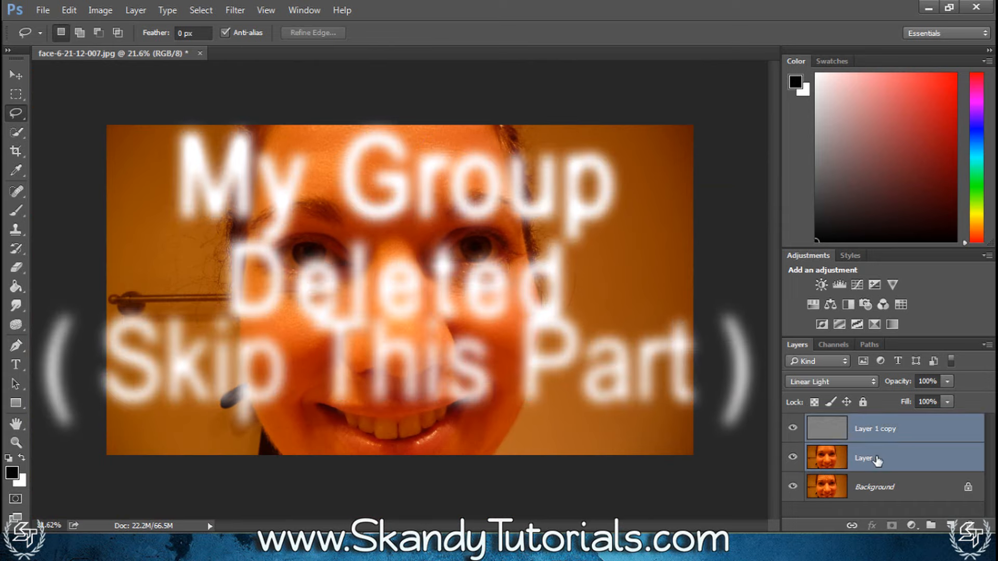
key("ctrl+g")
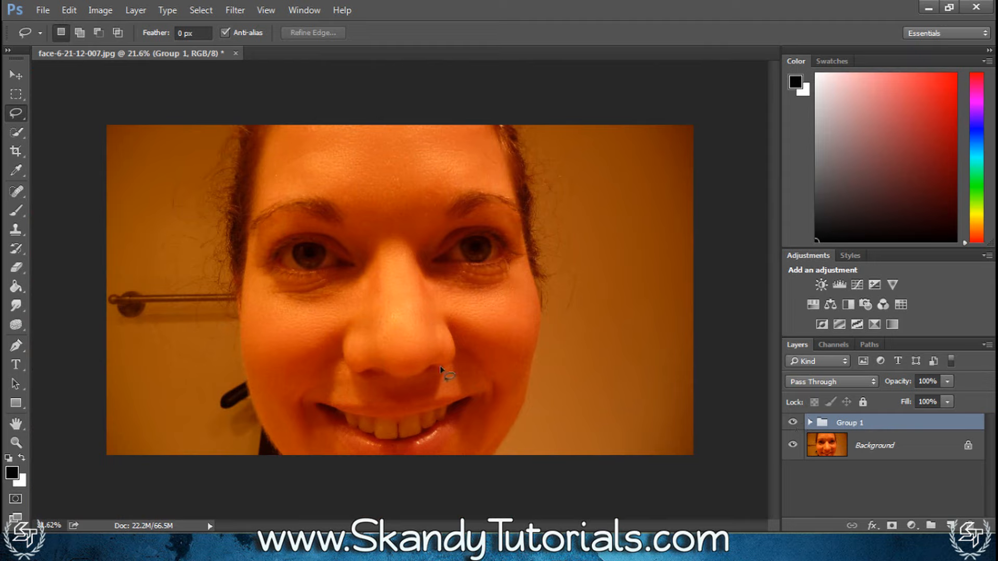
Switch the visibility of Group 1 off and on repeatedly to compare the smoothed skin with the original photo
left_click(793, 422)
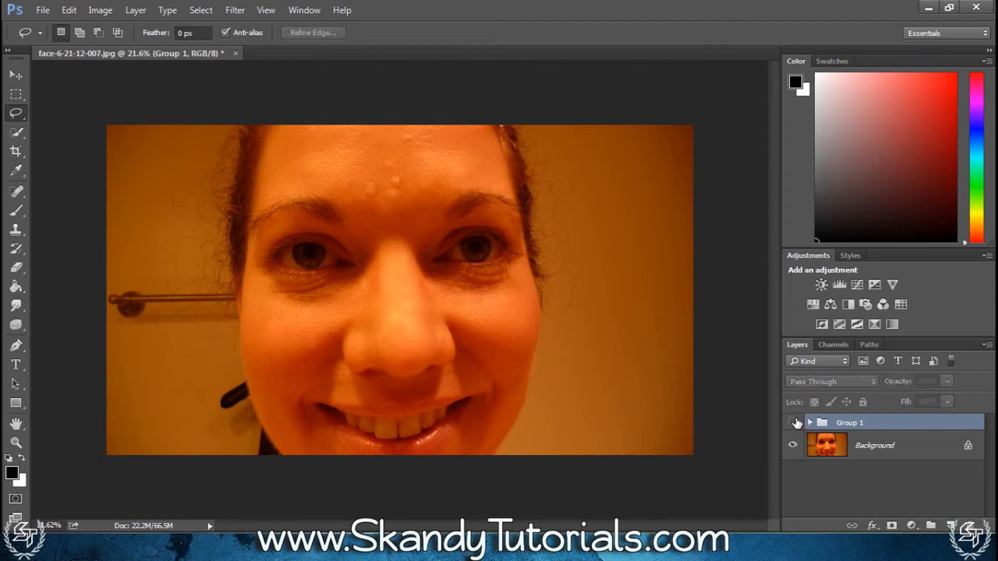
left_click(793, 423)
left_click(794, 422)
left_click(794, 422)
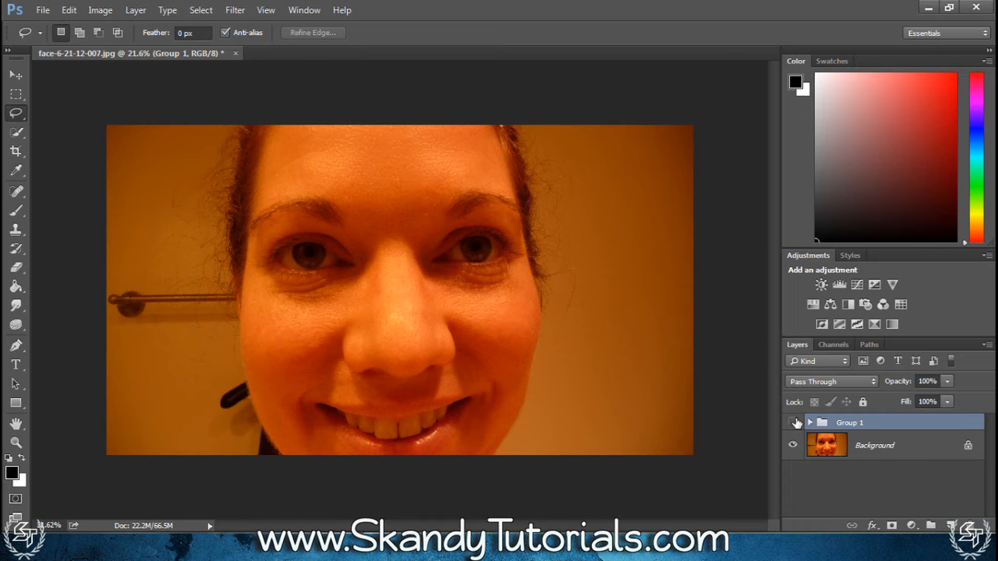
left_click(794, 423)
left_click(793, 422)
left_click(794, 422)
left_click(793, 422)
left_click(794, 422)
left_click(794, 422)
On Layer 1 copy inside Group 1, use the Clone Stamp to clone cheek texture over the fine lines beneath the photo's right-hand eye
left_click(811, 423)
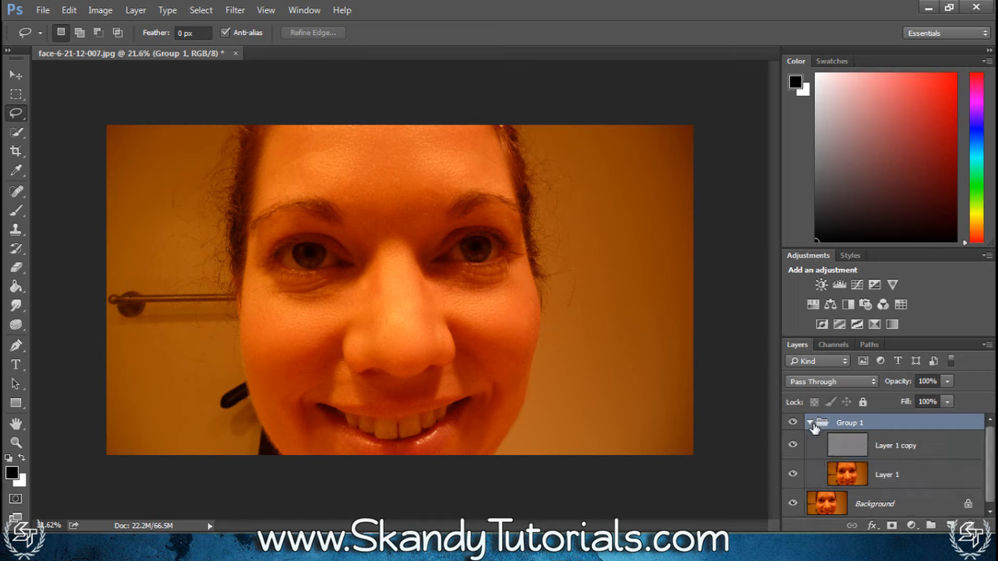
left_click(901, 448)
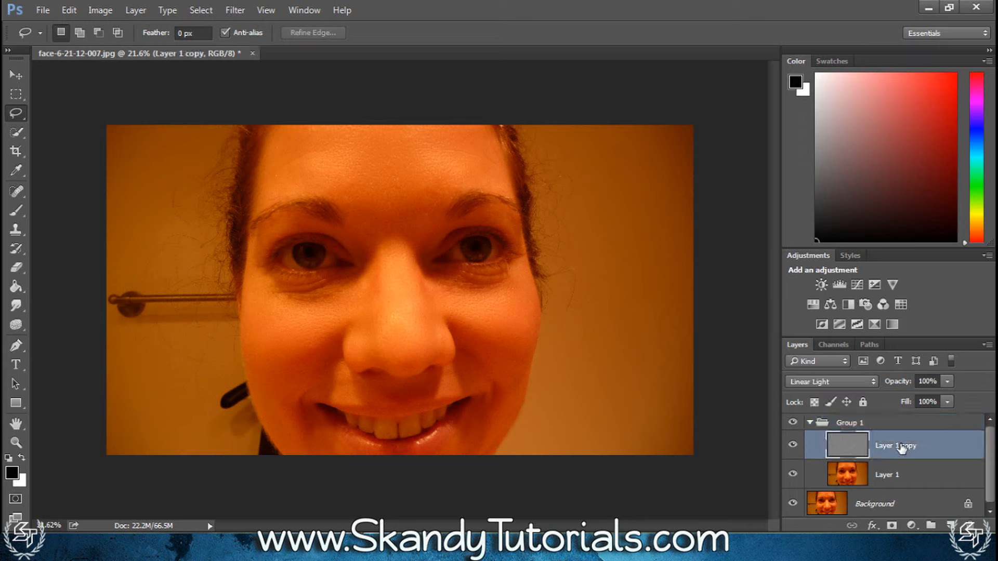
left_click(15, 228)
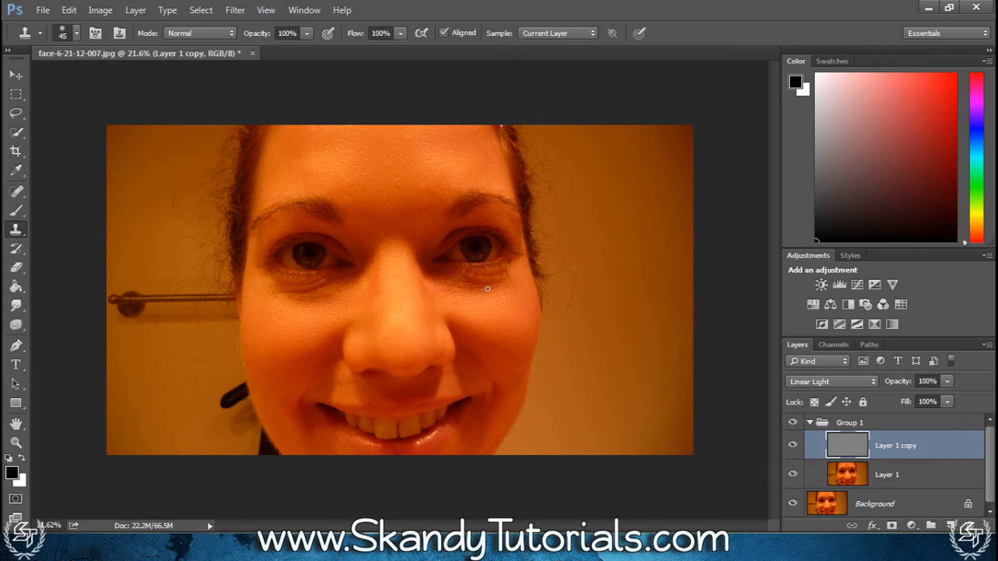
scroll(484, 284, "up", 6)
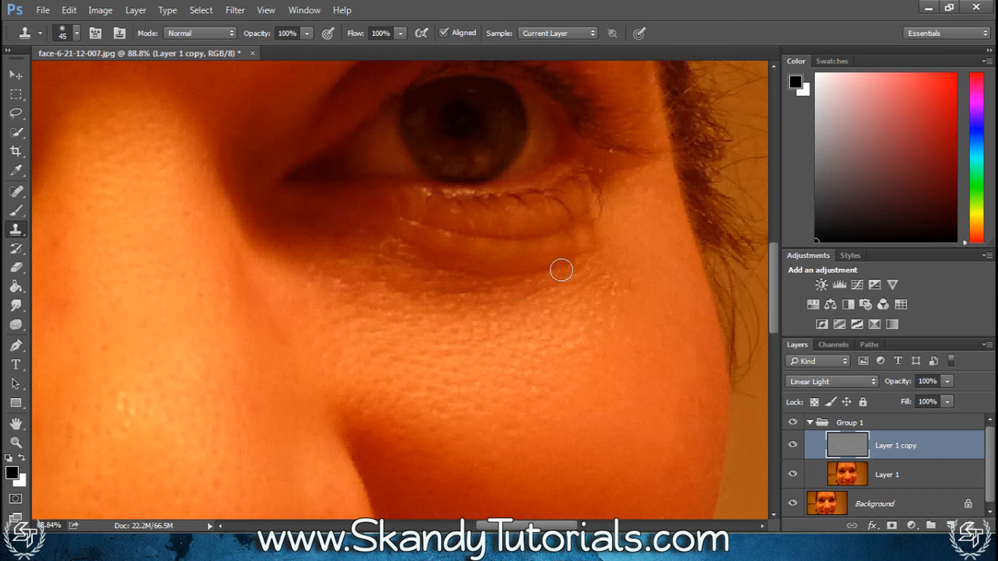
left_click(571, 305, "alt")
left_click(546, 274)
scroll(560, 371, "up", 1)
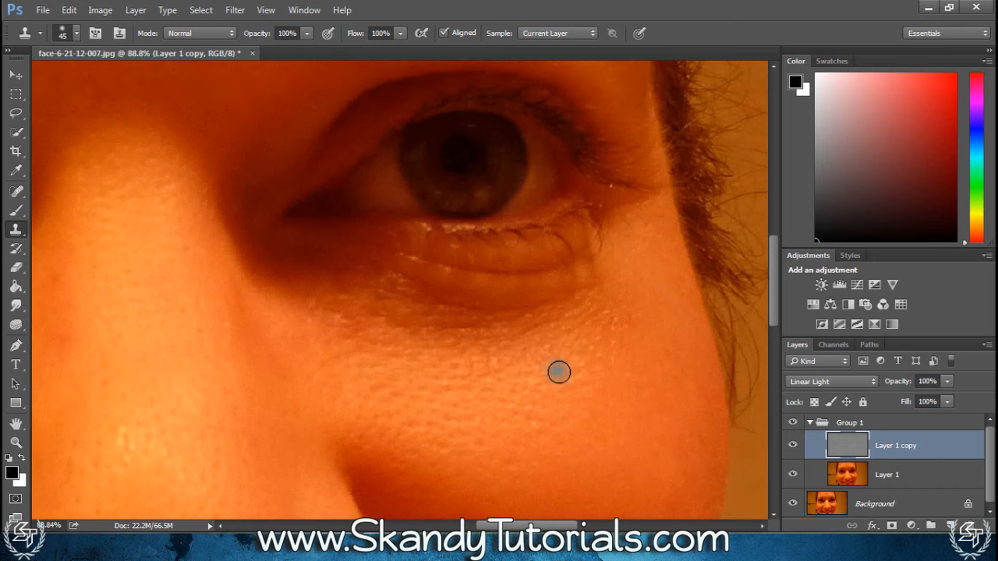
left_click(576, 289)
left_click(570, 343, "alt")
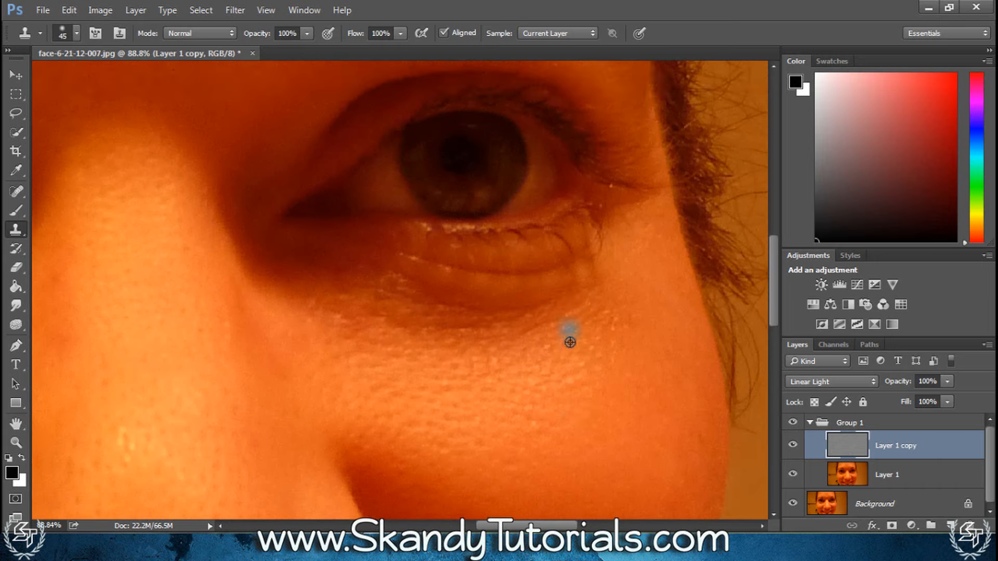
left_click(552, 298)
left_click(544, 329, "alt")
left_click(521, 305)
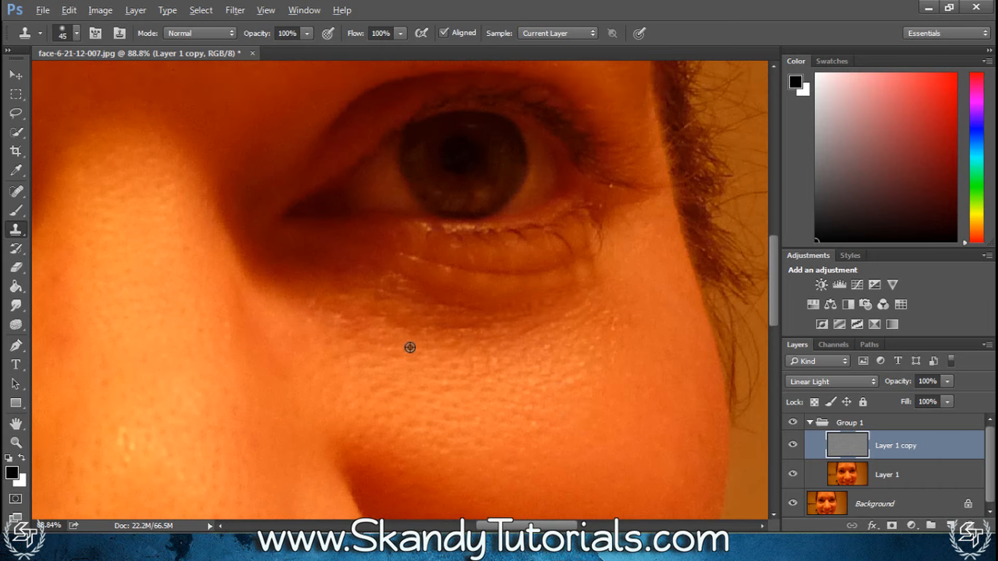
left_click(407, 372, "alt")
left_click_drag(397, 323, 378, 313)
left_click(417, 365, "alt")
Switch Layer 1 copy off and on to check the cloned texture against the whole face
scroll(532, 380, "down", 6)
left_click(793, 445)
left_click(793, 445)
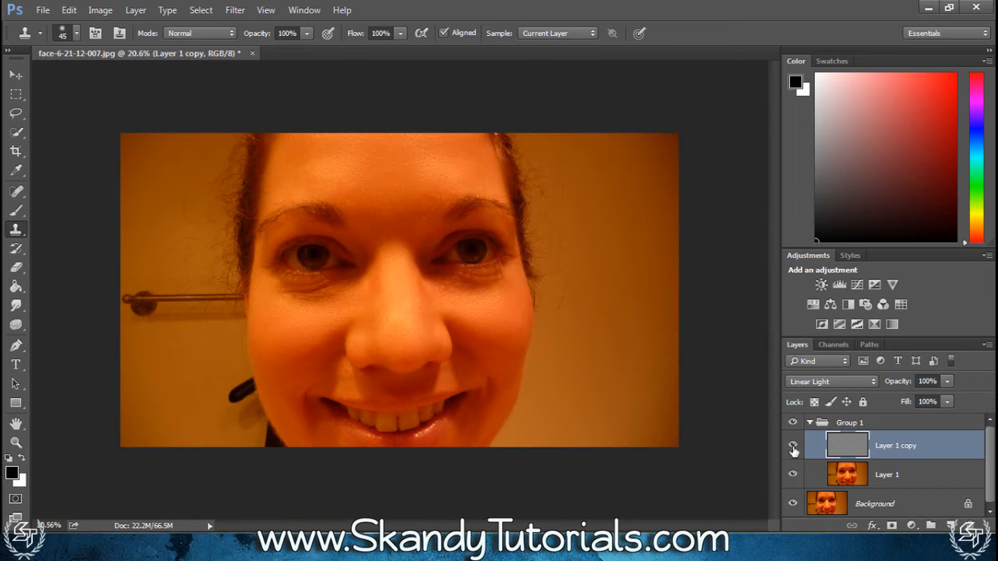
left_click(809, 423)
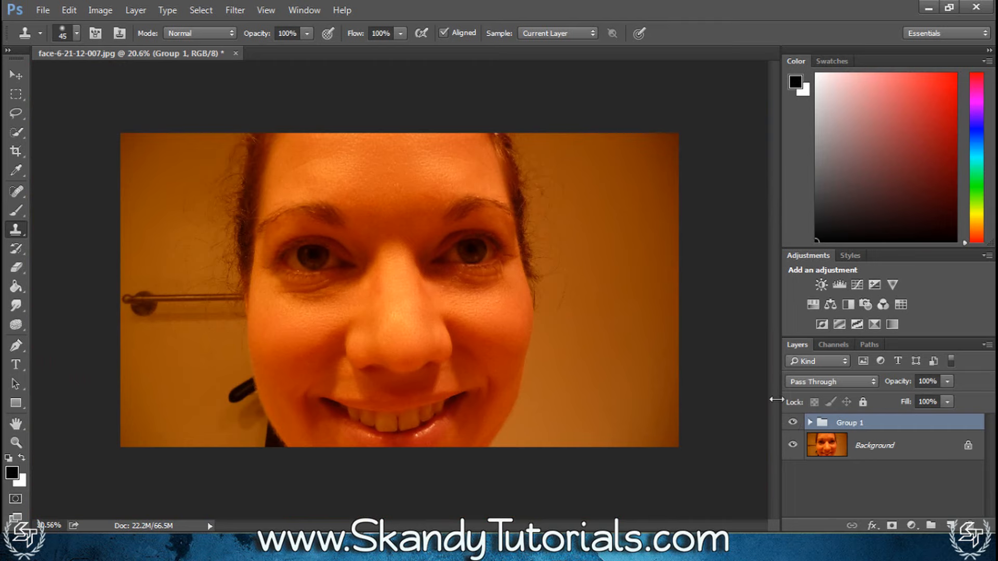
left_click(810, 422)
Clone clean cheek texture in repeated dabs over the creases beneath the photo's left-hand eye, from the outer corner to the inner corner
scroll(340, 258, "up", 6)
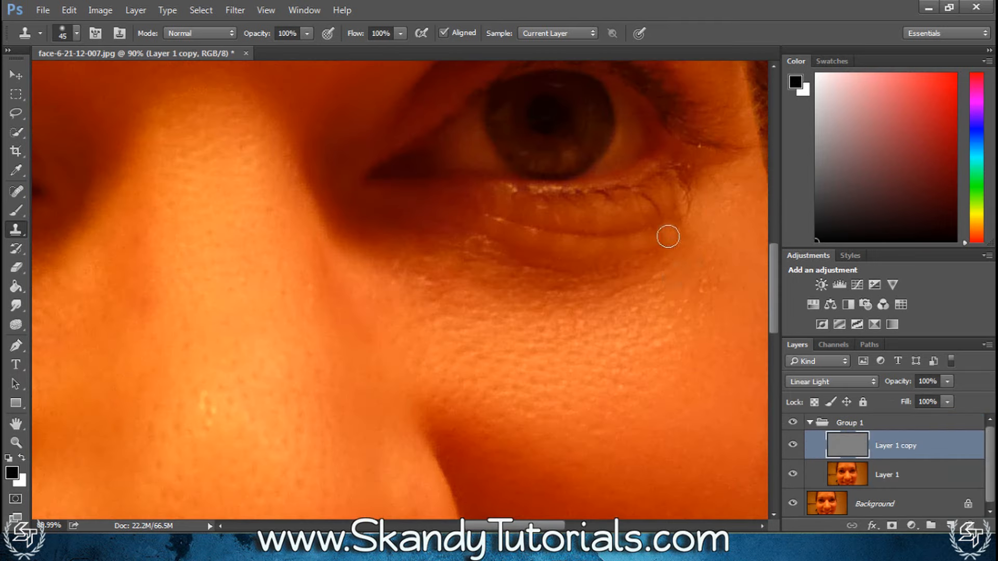
scroll(510, 343, "down", 3)
scroll(348, 341, "up", 3)
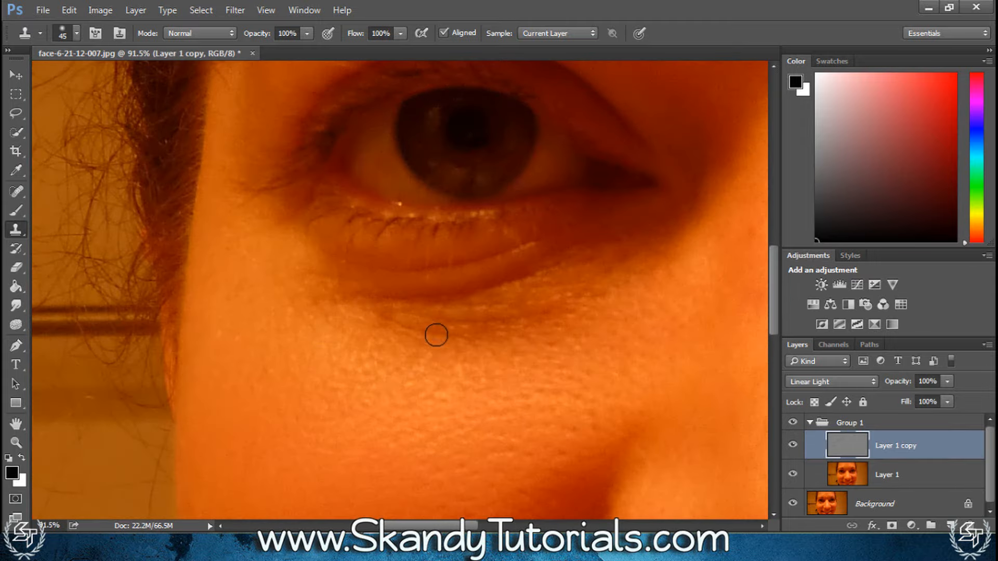
left_click(508, 354, "alt")
left_click(484, 328)
left_click(518, 361, "alt")
left_click_drag(463, 340, 457, 337)
left_click(446, 360, "alt")
left_click(448, 335)
left_click(457, 379, "alt")
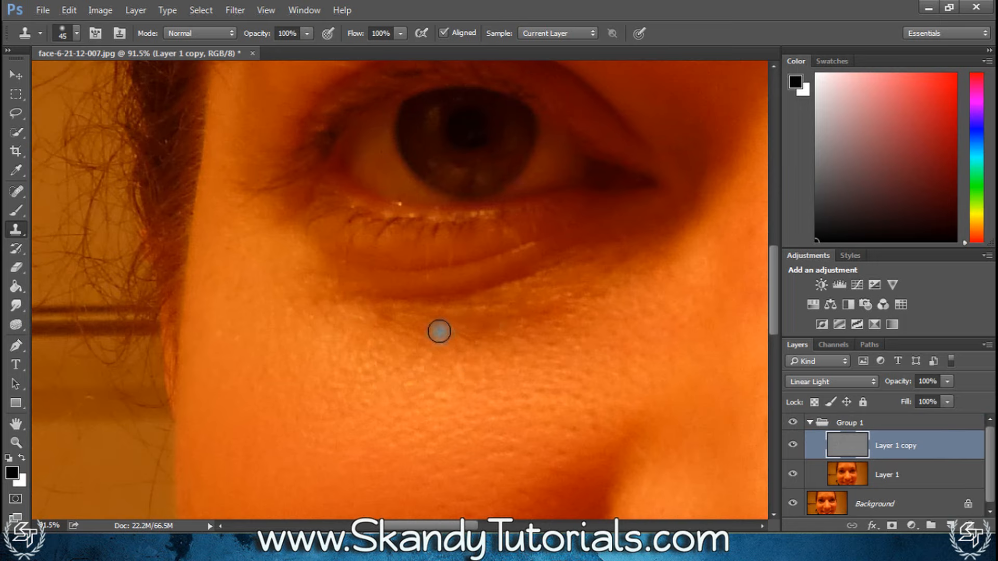
left_click(439, 331)
left_click(545, 359, "alt")
left_click(550, 316)
left_click(579, 337, "alt")
left_click(582, 296)
left_click(570, 351, "alt")
left_click(530, 315)
left_click(589, 308, "alt")
left_click(502, 313)
left_click(408, 369, "alt")
left_click(477, 321)
left_click(478, 383, "alt")
left_click(496, 323)
left_click(497, 403, "alt")
left_click(438, 332)
left_click(439, 382, "alt")
left_click(430, 337)
left_click(380, 321, "alt")
left_click(392, 312)
left_click(306, 311, "alt")
left_click(334, 300)
left_click(350, 312)
left_click(328, 371, "alt")
left_click(358, 304)
left_click(369, 389, "alt")
left_click(379, 313)
left_click(399, 403, "alt")
left_click(393, 313)
left_click(463, 437, "alt")
left_click(476, 326)
left_click(494, 361, "alt")
left_click(497, 322)
left_click(532, 324)
left_click(559, 344, "alt")
left_click(547, 315)
View the whole face and toggle Group 1's visibility to compare the under-eye retouching with the original photo
key("ctrl+0")
left_click(809, 423)
left_click(793, 423)
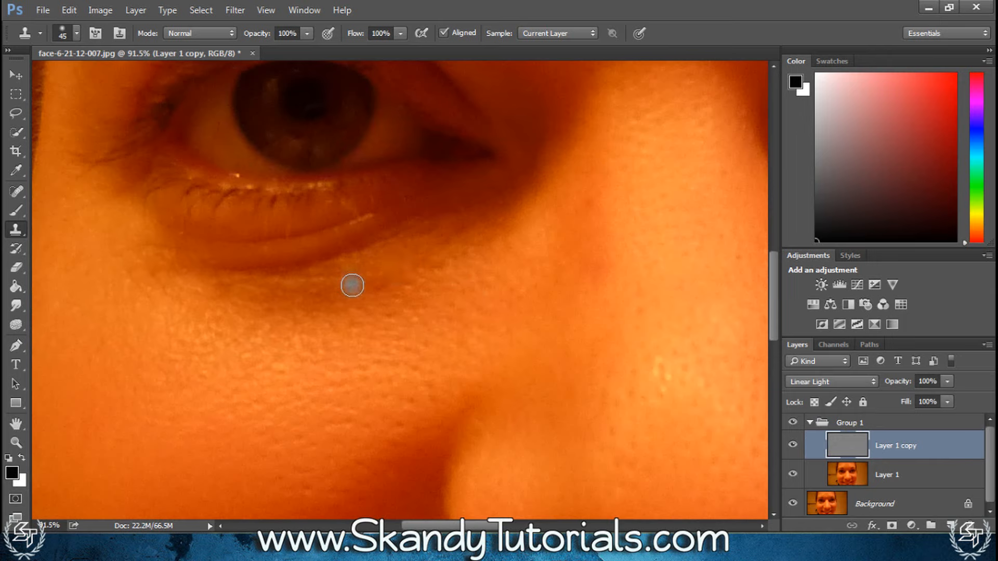
Clone more cheek texture on Layer 1 copy over the remaining lines directly below the left-hand eye's lower lid
left_click(335, 263)
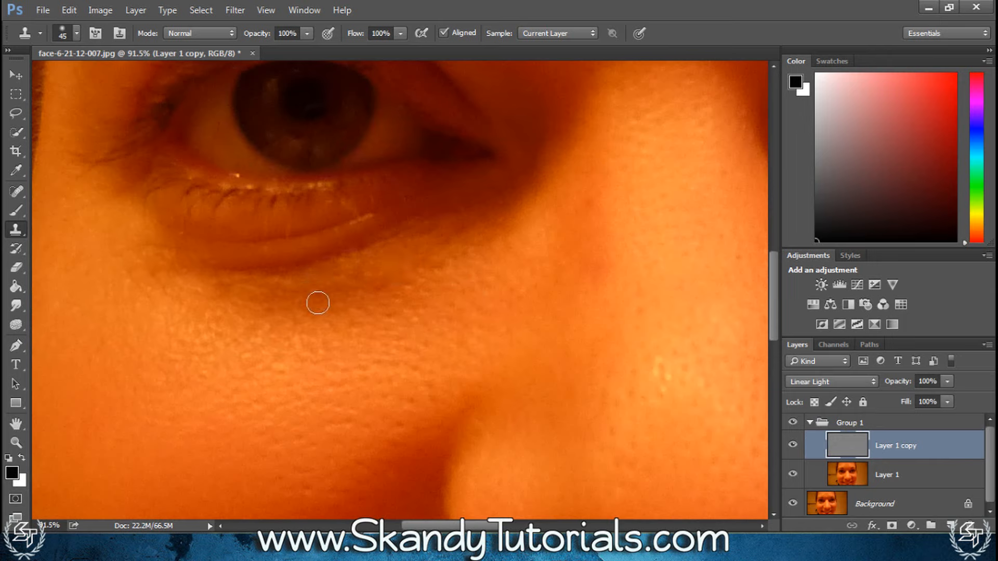
left_click_drag(190, 274, 208, 280)
left_click(271, 366, "alt")
left_click(286, 285)
left_click(329, 369, "alt")
left_click(336, 299)
left_click(430, 321, "alt")
left_click(375, 282)
left_click(345, 296)
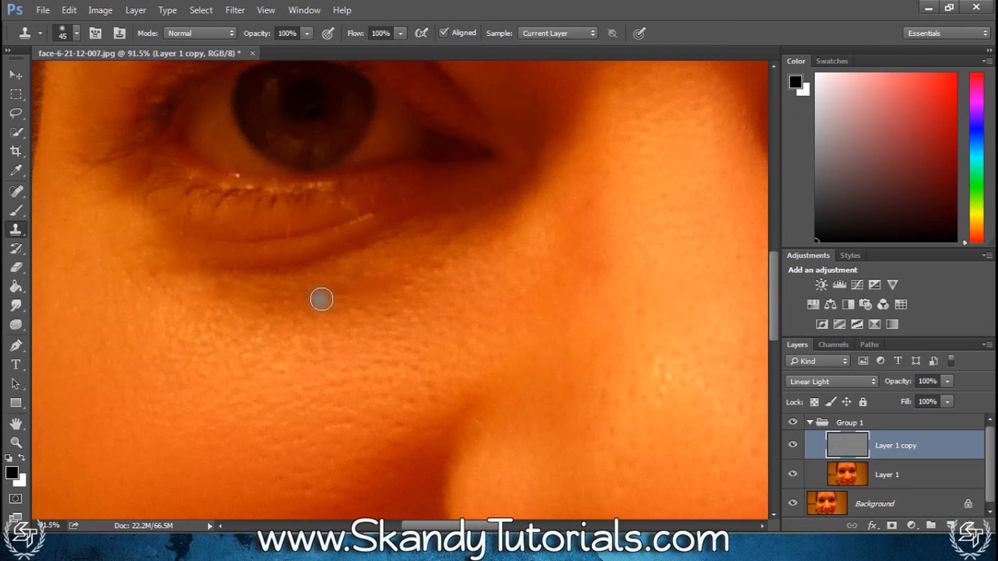
left_click(322, 299)
left_click(403, 343, "alt")
Clone smooth skin texture over the inner corner area between the left-hand eye and the nose bridge
left_click(511, 221)
left_click(514, 272, "alt")
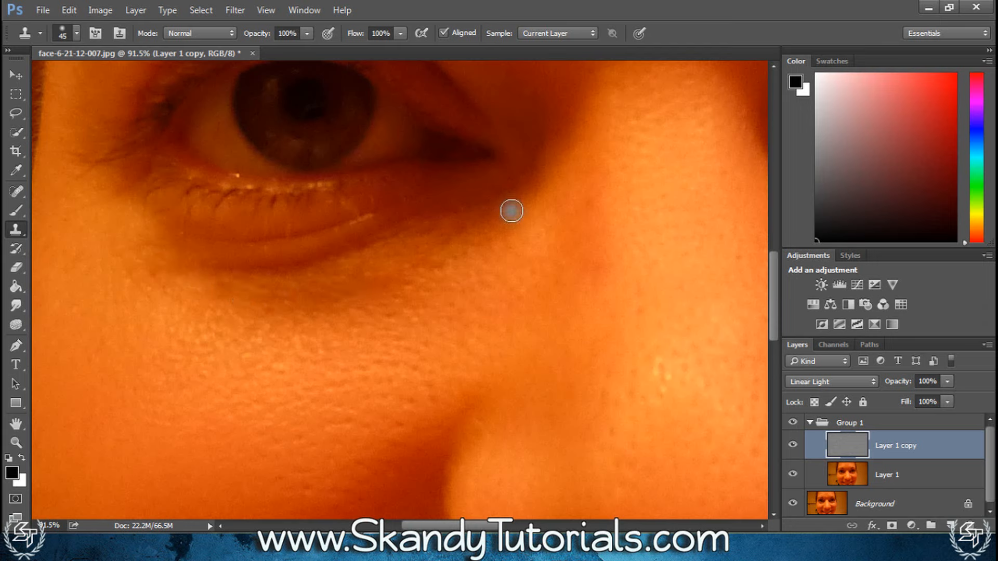
left_click(512, 211)
left_click(515, 262, "alt")
left_click(506, 224)
left_click(547, 243, "alt")
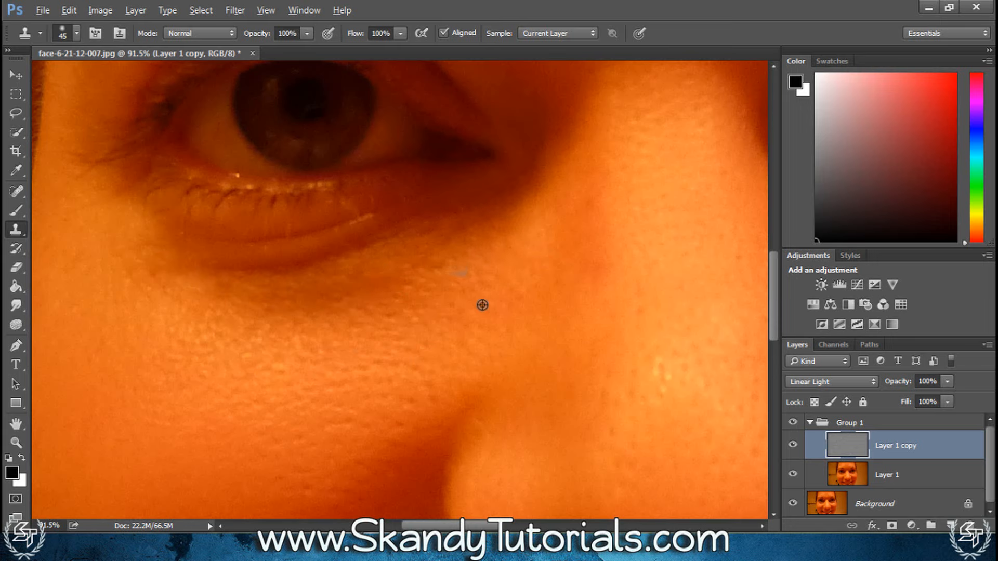
Examine the cloned under-eye texture in the whole face and up close below the left-hand eye
scroll(439, 335, "down", 3)
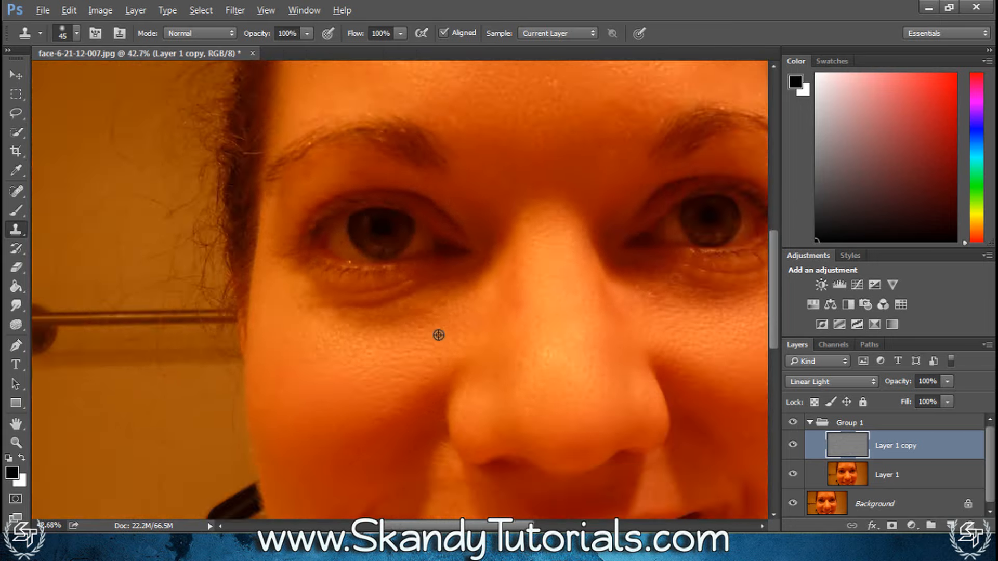
scroll(438, 335, "down", 2)
left_click(809, 422)
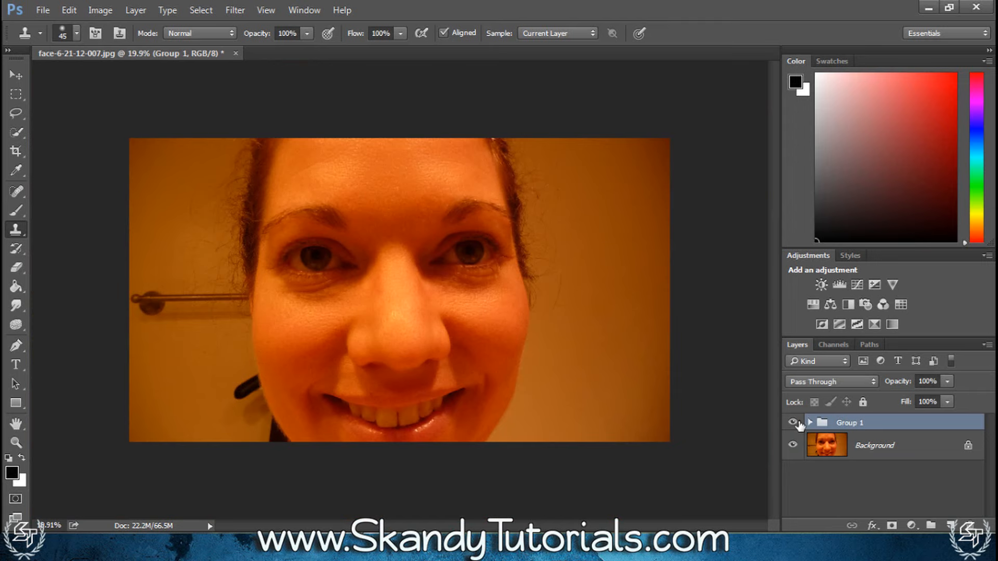
left_click(810, 423)
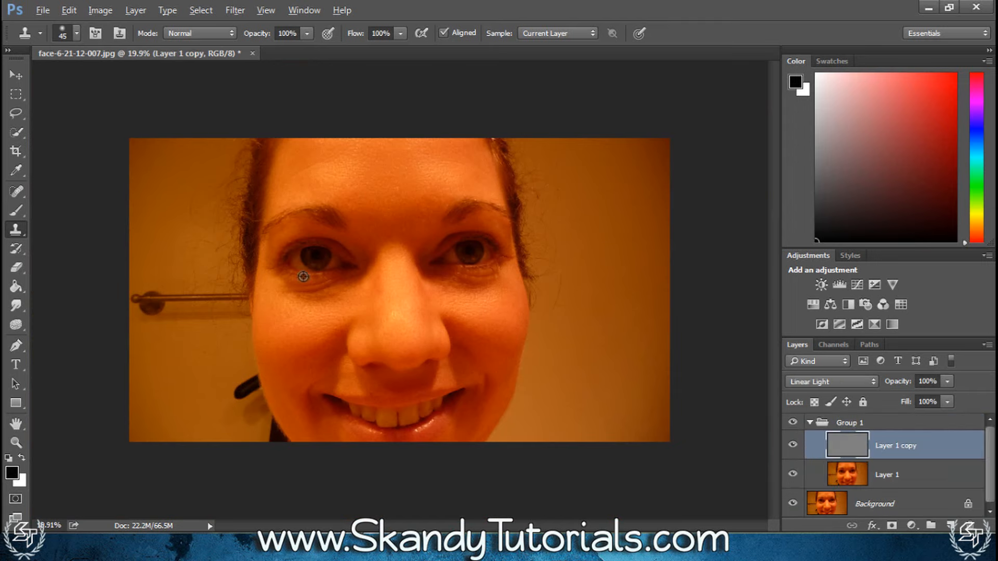
scroll(303, 276, "up", 5)
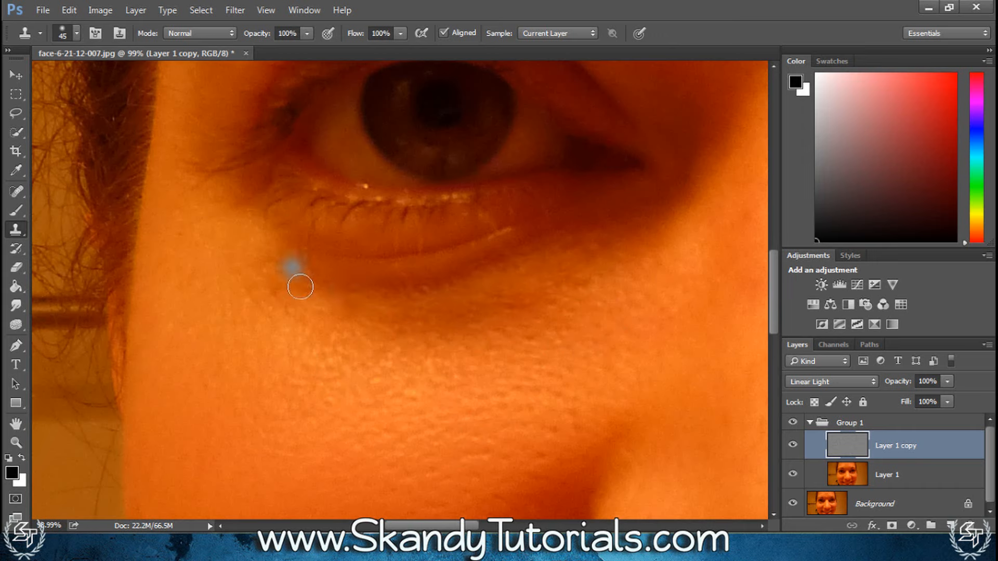
scroll(478, 502, "down", 16)
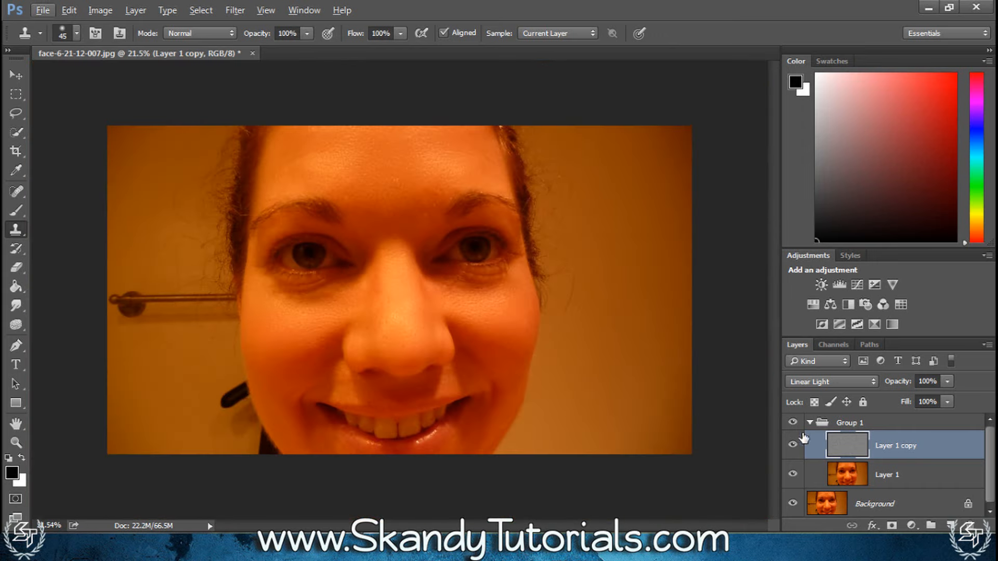
Collapse Group 1 and switch its visibility off and on to compare the finished retouch with the original photo
left_click(809, 422)
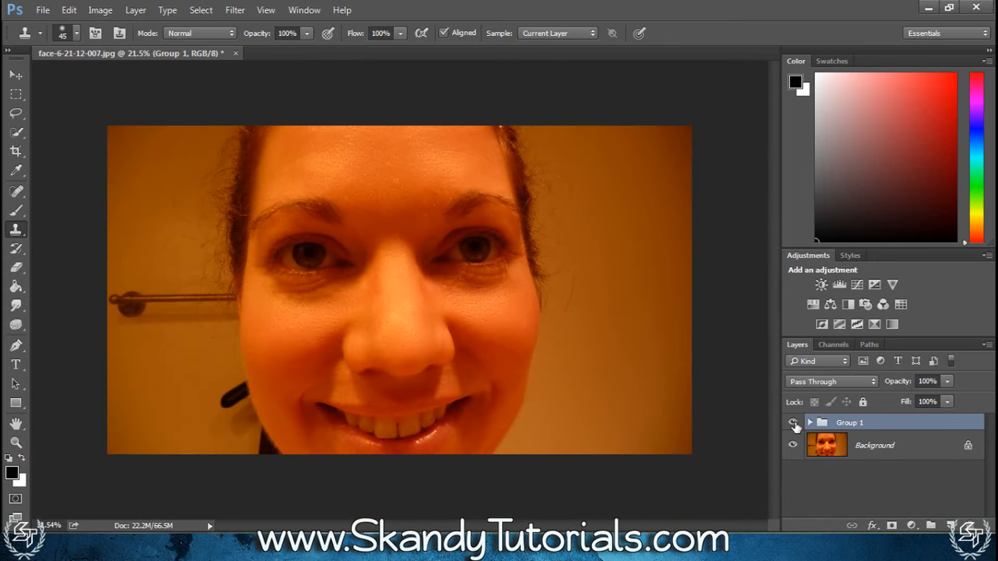
left_click(793, 423)
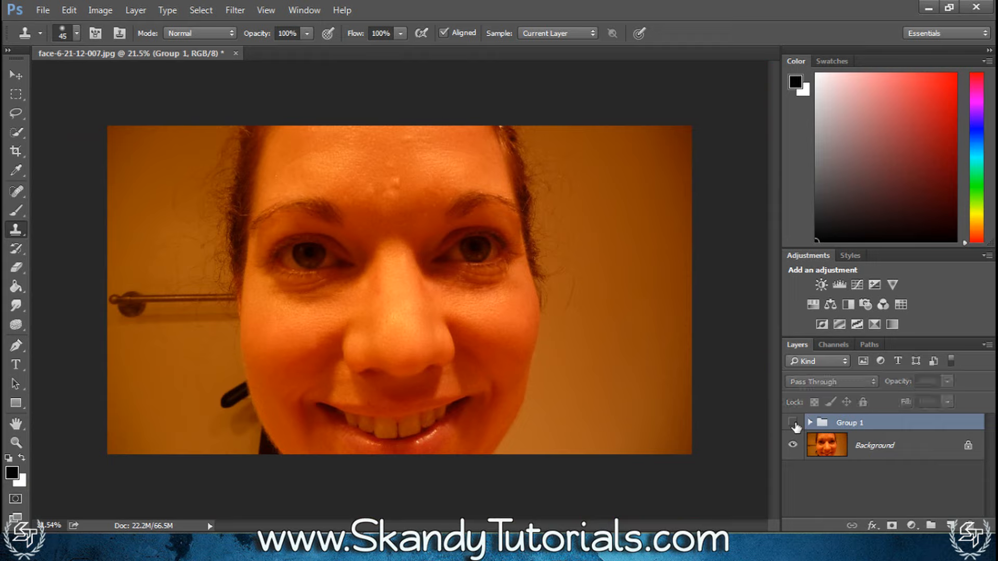
left_click(793, 423)
left_click(793, 423)
left_click(793, 423)
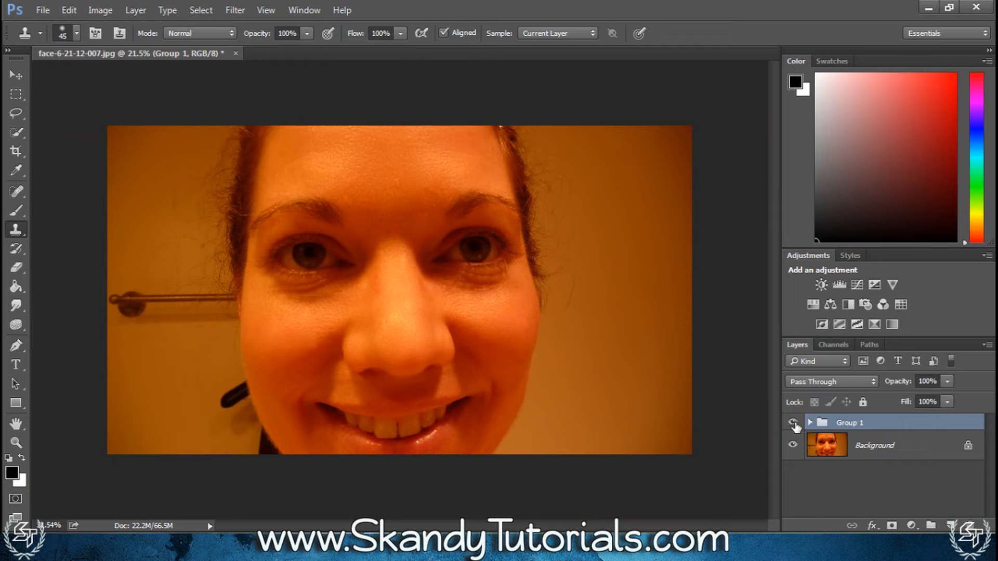
left_click(793, 423)
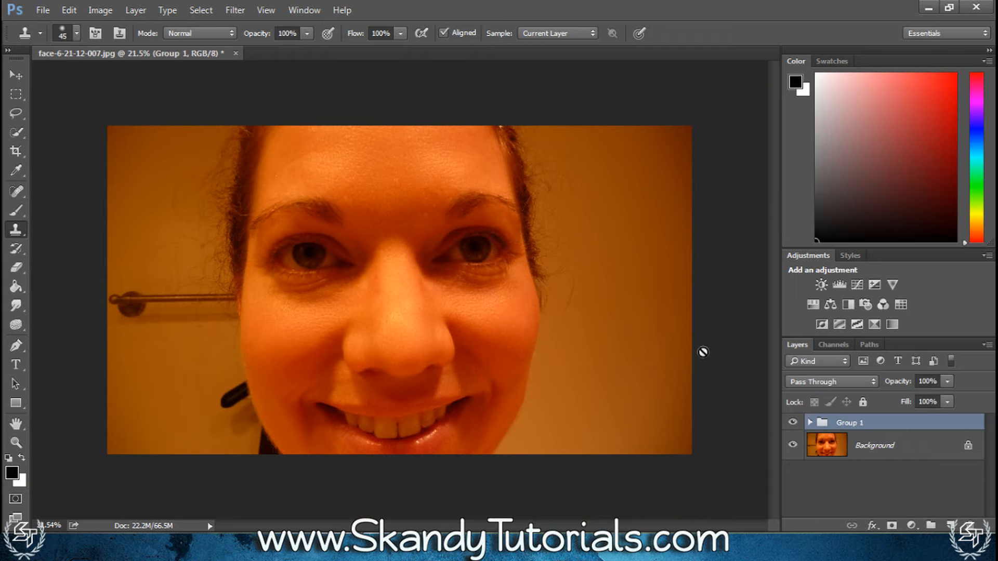